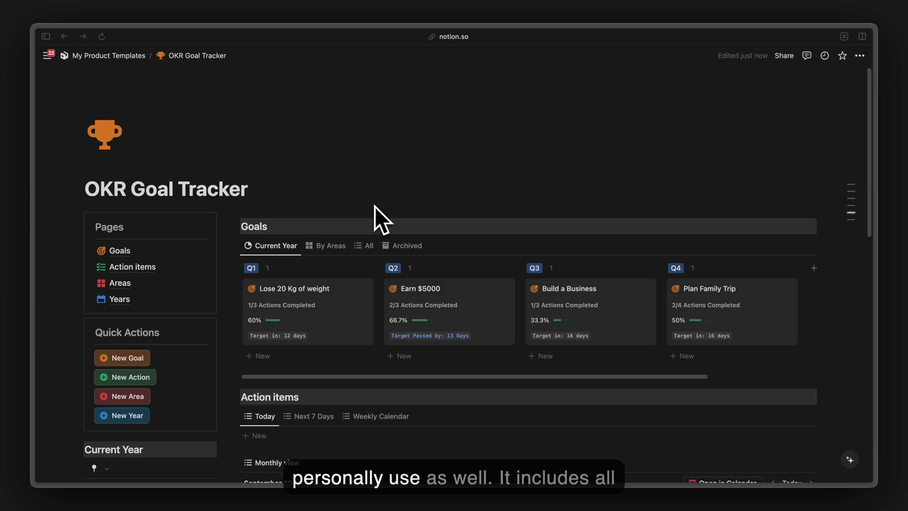
# Step: Browse the dashboard, view all goals as a table, then return to the current-year board
pyautogui.scroll(-3, 374, 206)
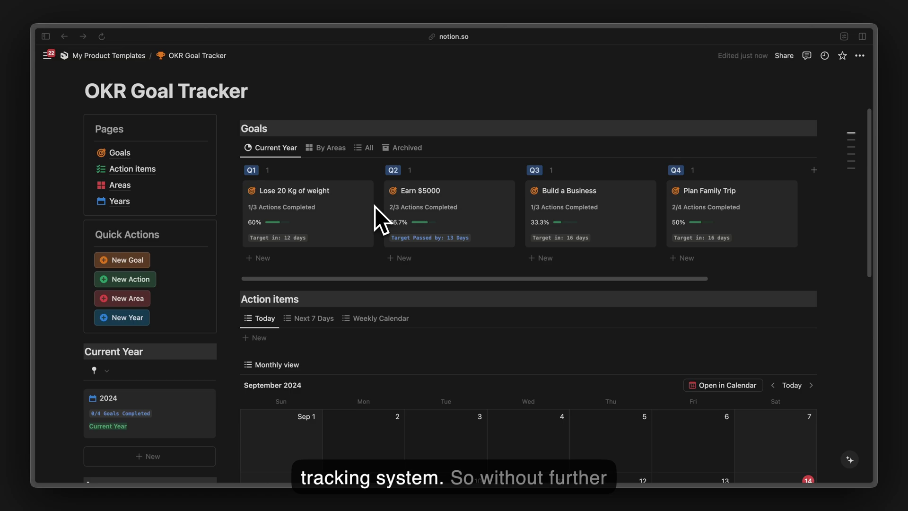
pyautogui.scroll(2, 374, 206)
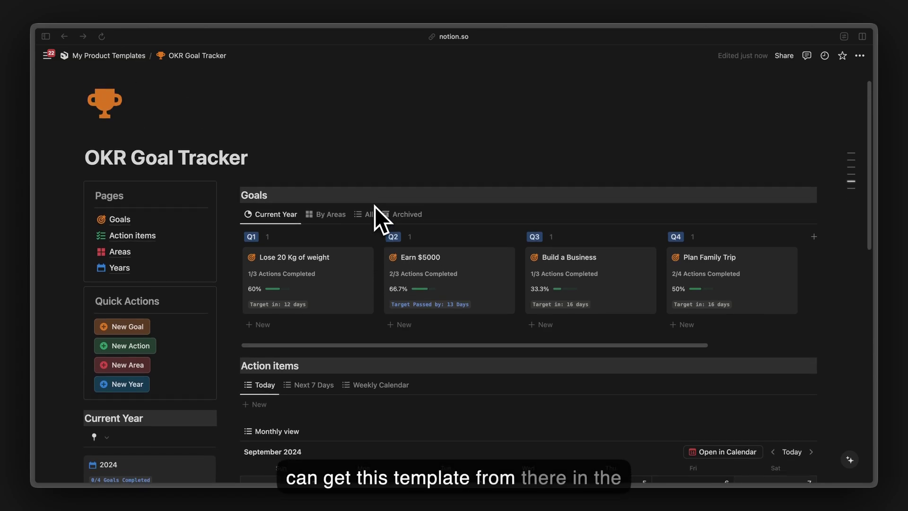
pyautogui.scroll(1, 374, 206)
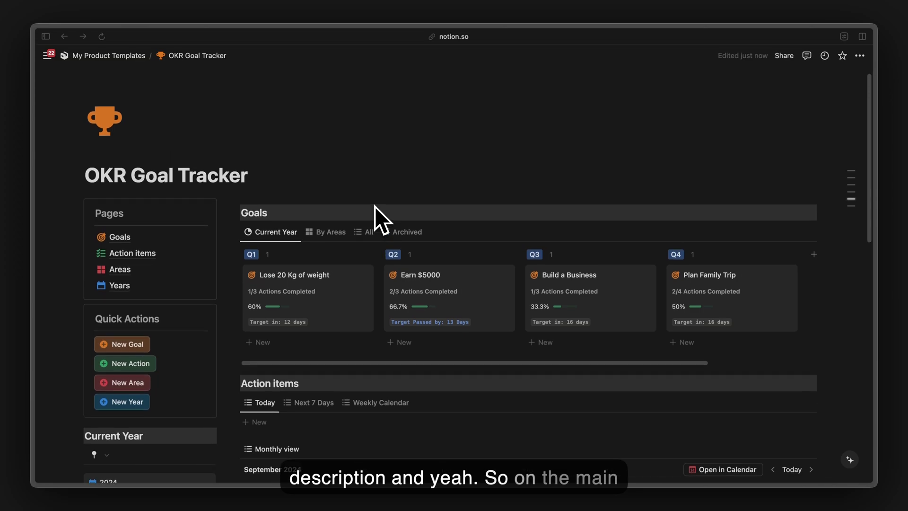
pyautogui.scroll(-2, 354, 195)
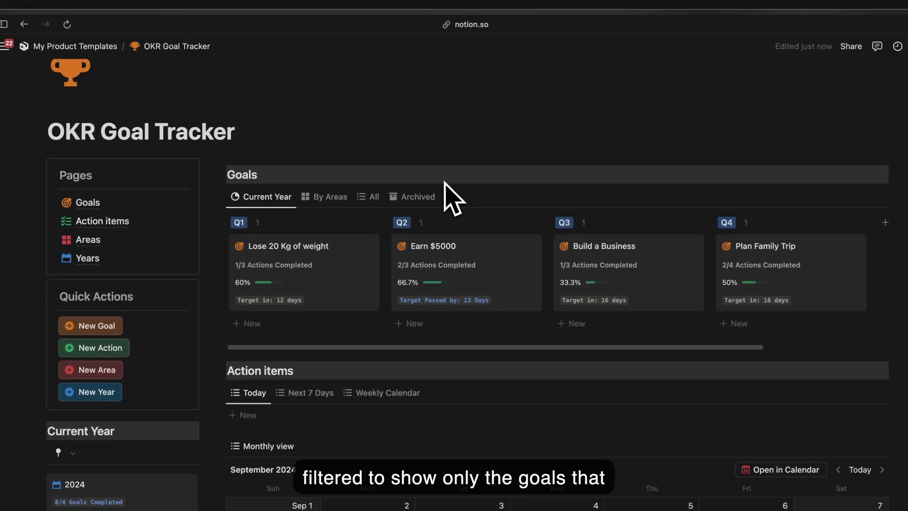
pyautogui.scroll(-1, 446, 192)
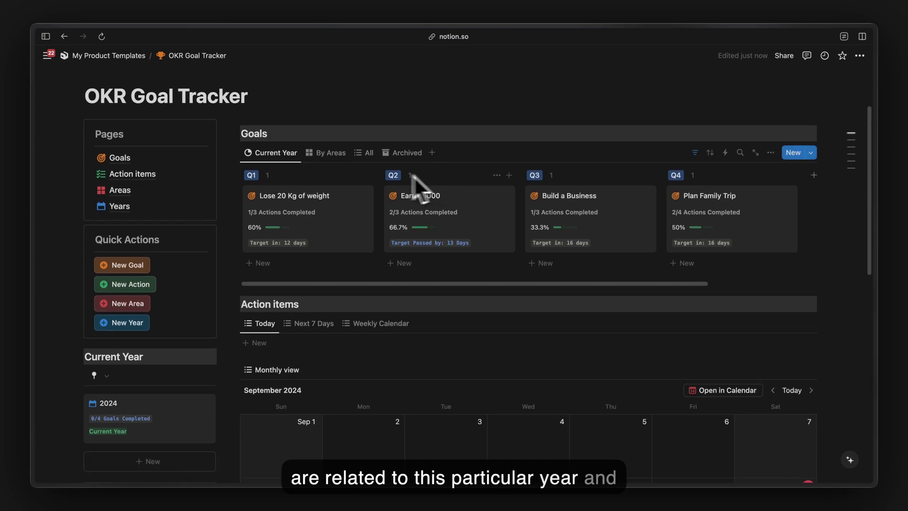
pyautogui.click(367, 152)
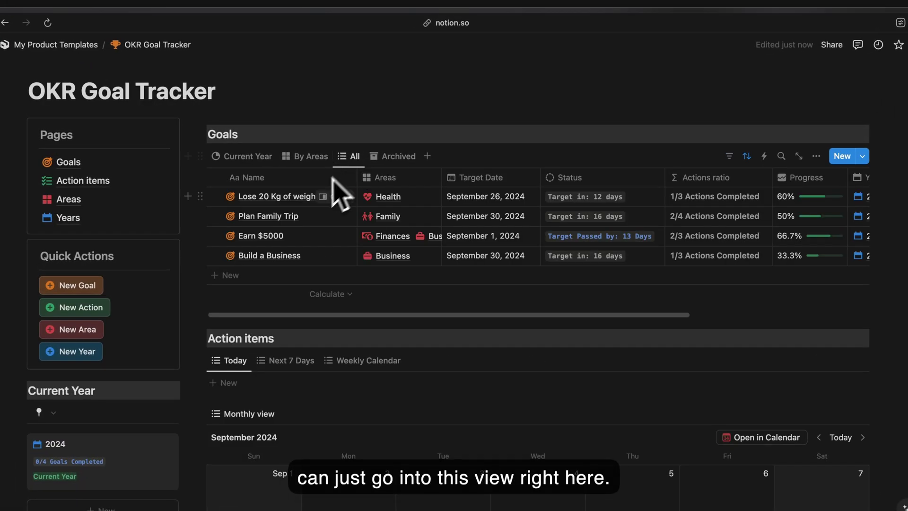
pyautogui.click(265, 163)
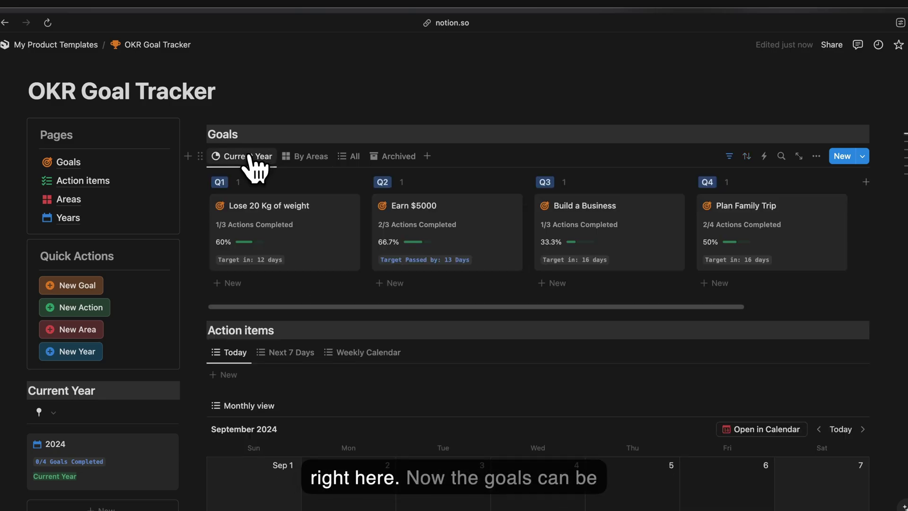
# Step: Open the Years page and then the 2025 year page
pyautogui.scroll(-10, 255, 167)
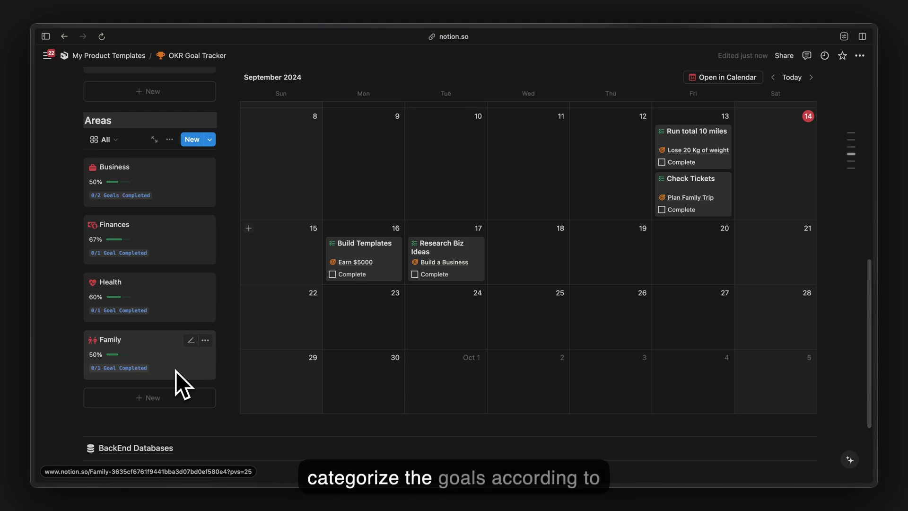
pyautogui.scroll(6, 175, 371)
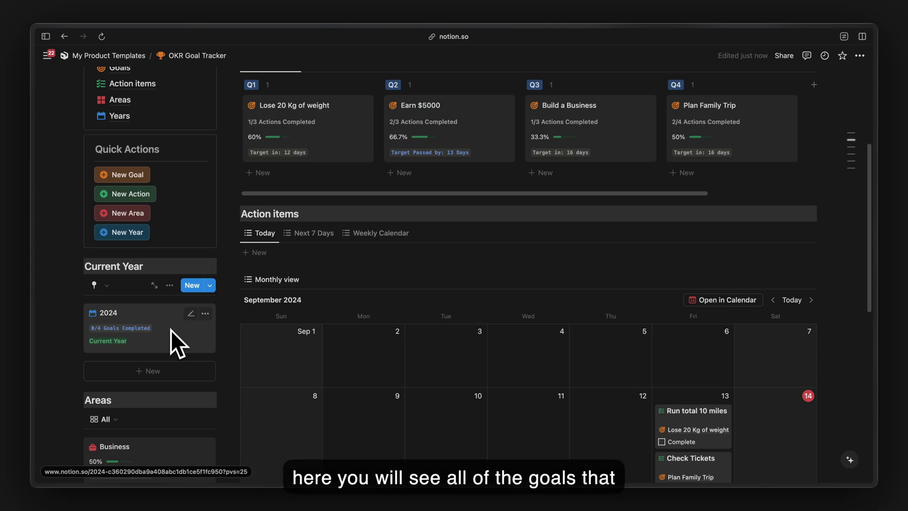
pyautogui.scroll(4, 171, 330)
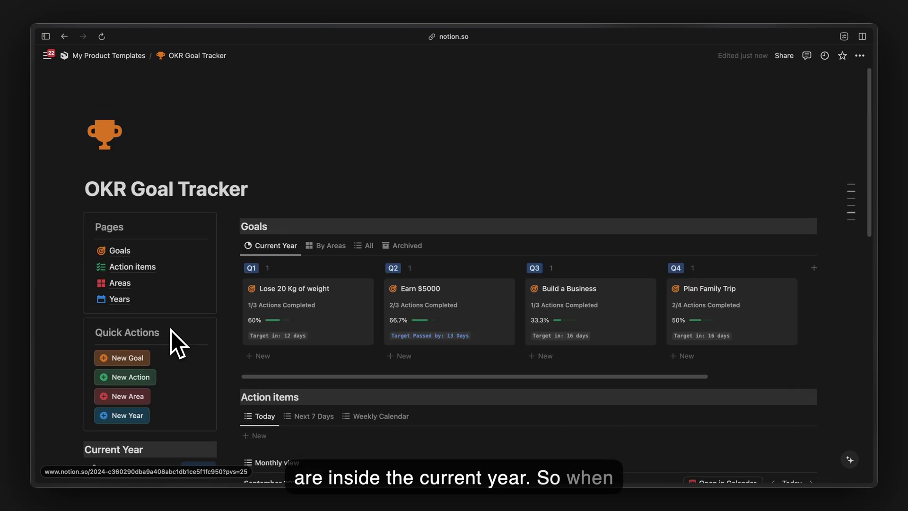
pyautogui.click(303, 227)
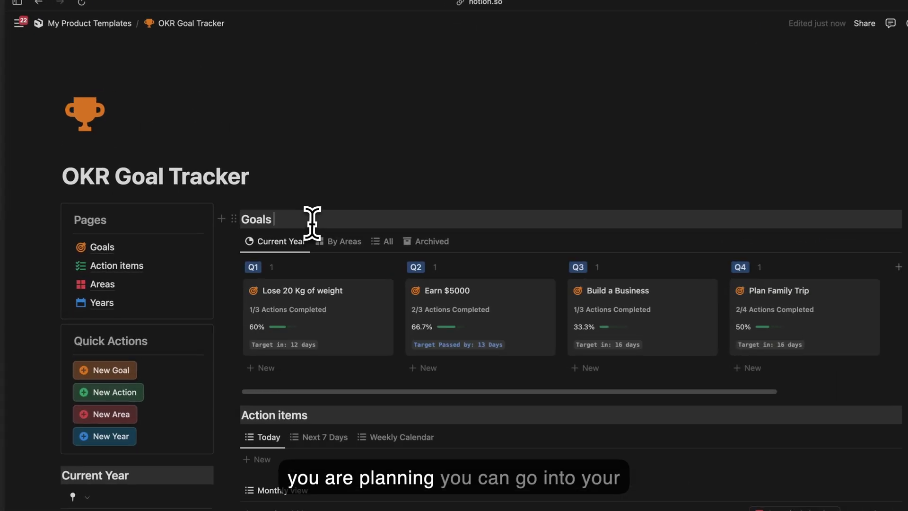
pyautogui.click(141, 306)
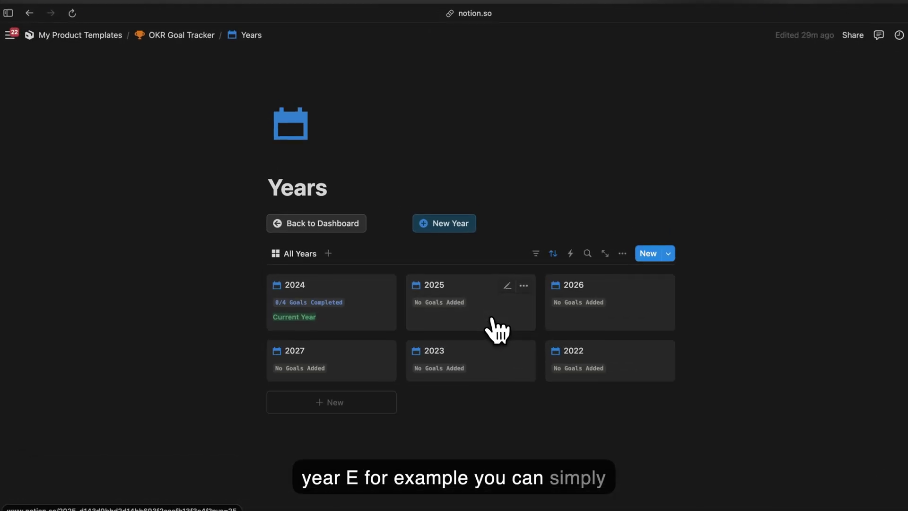
pyautogui.click(493, 320)
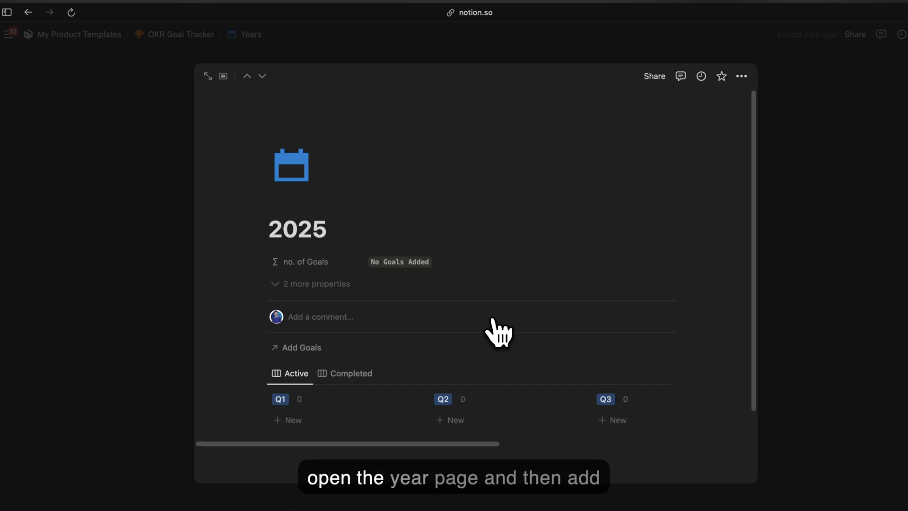
# Step: Look through the 2025 year page, close it, and return to the OKR Goal Tracker dashboard
pyautogui.scroll(-2, 331, 279)
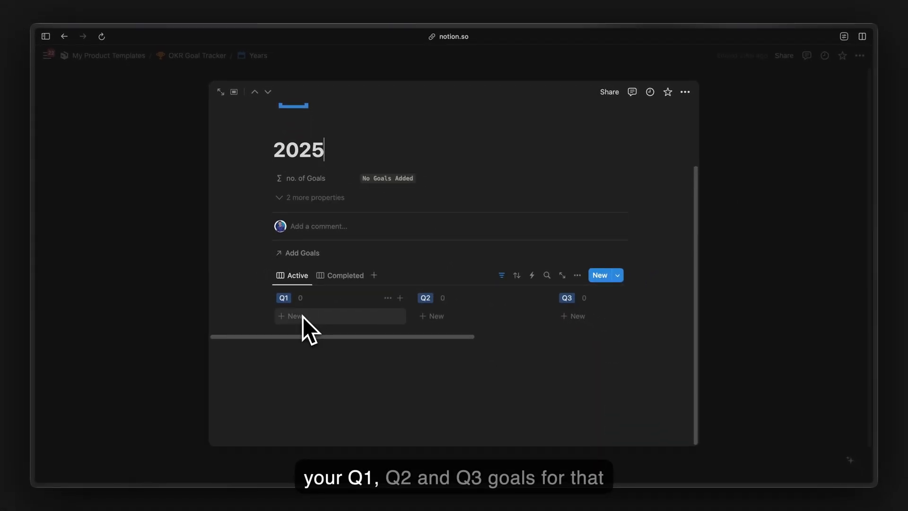
pyautogui.hscroll(5, 586, 355)
pyautogui.hscroll(3, 587, 336)
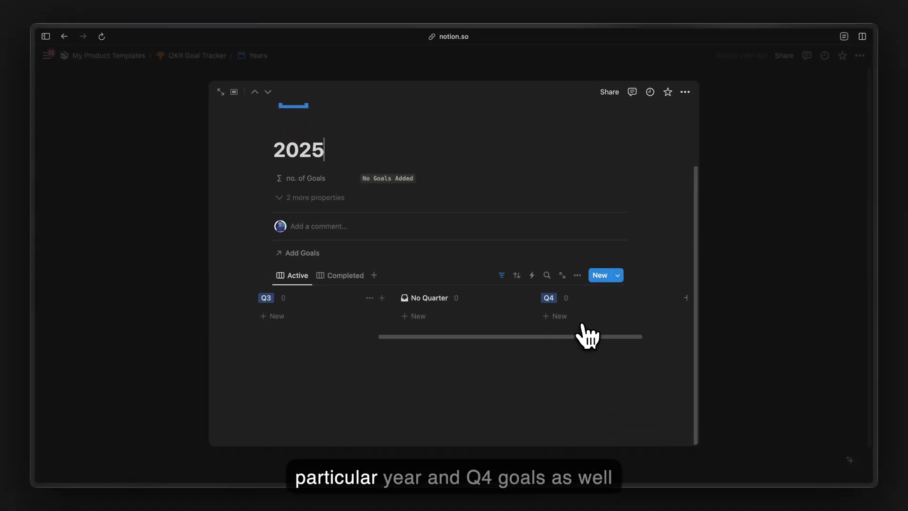
pyautogui.moveTo(547, 297); pyautogui.dragTo(398, 293)
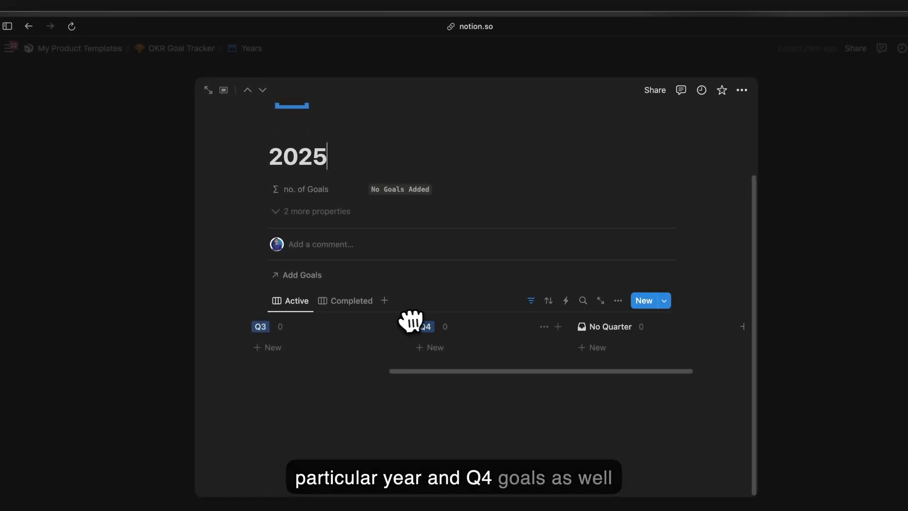
pyautogui.hscroll(-7, 411, 326)
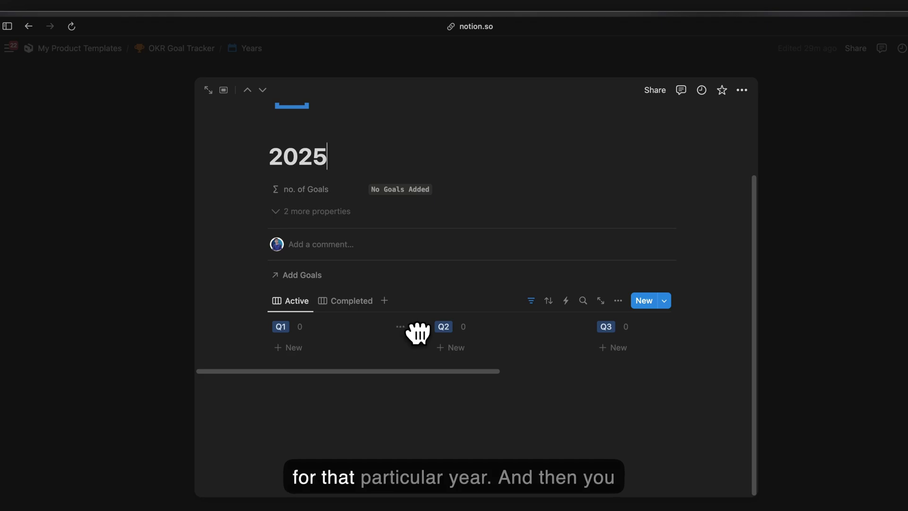
pyautogui.click(178, 117)
pyautogui.click(182, 48)
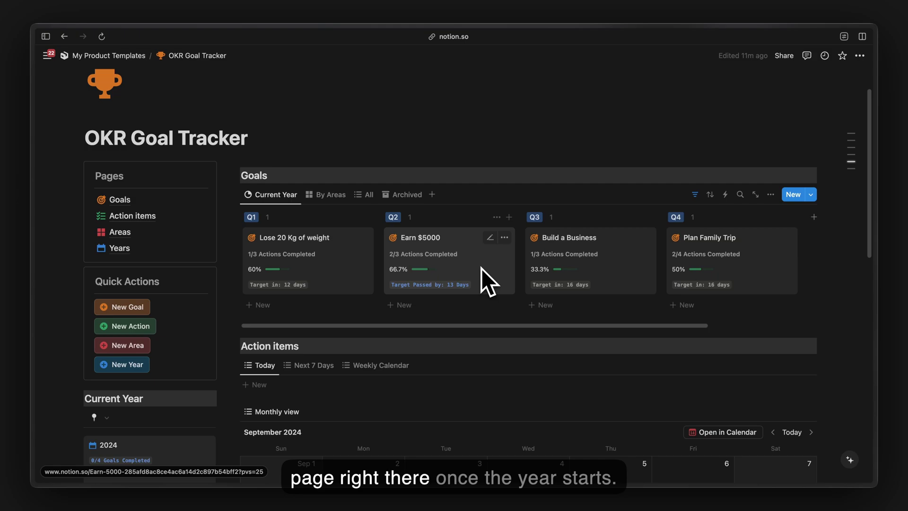
# Step: Check the All goals table again, then switch back to the current-year goals board
pyautogui.scroll(-1, 464, 260)
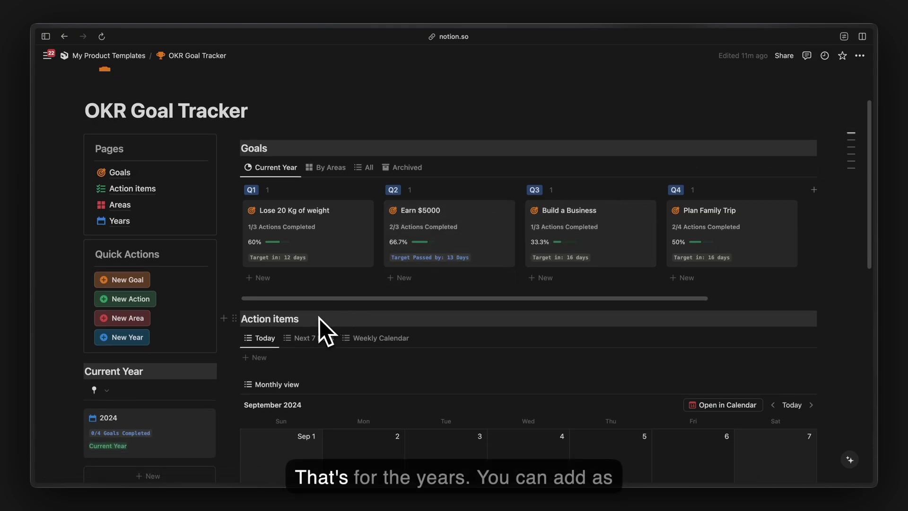
pyautogui.scroll(-2, 319, 319)
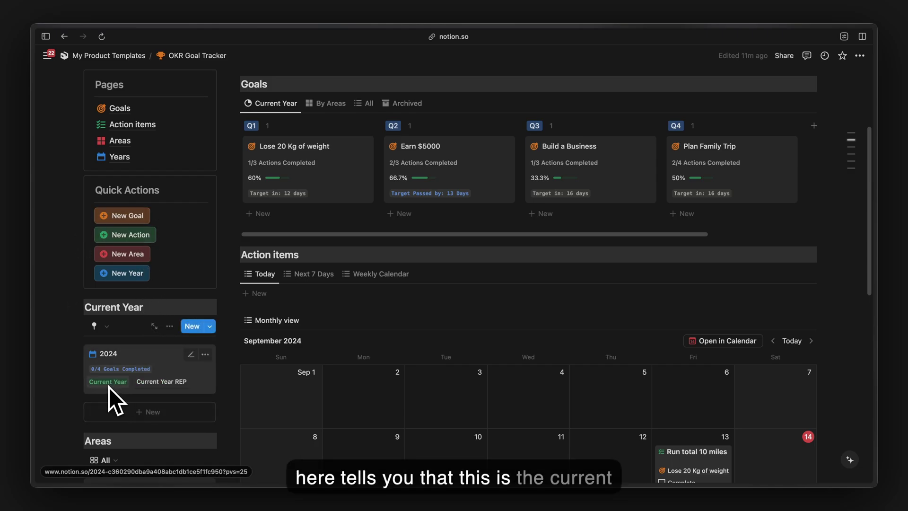
pyautogui.click(366, 103)
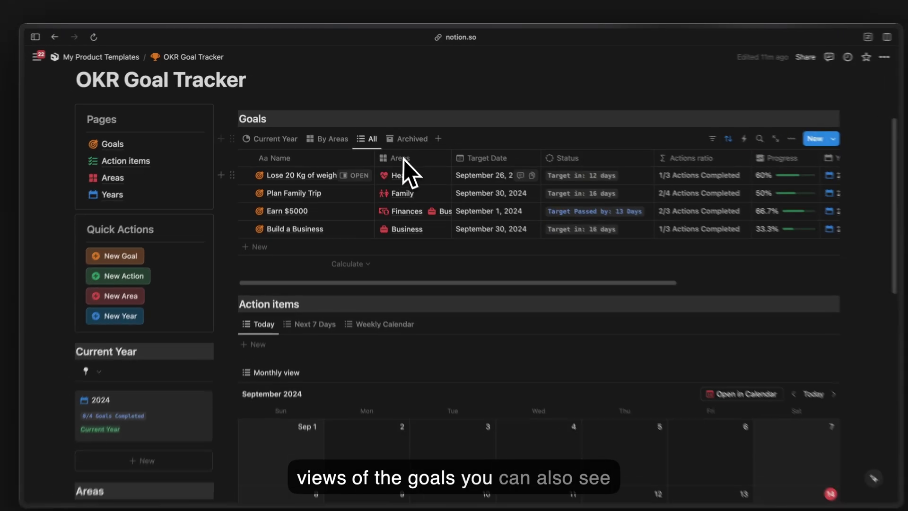
pyautogui.hscroll(10, 404, 173)
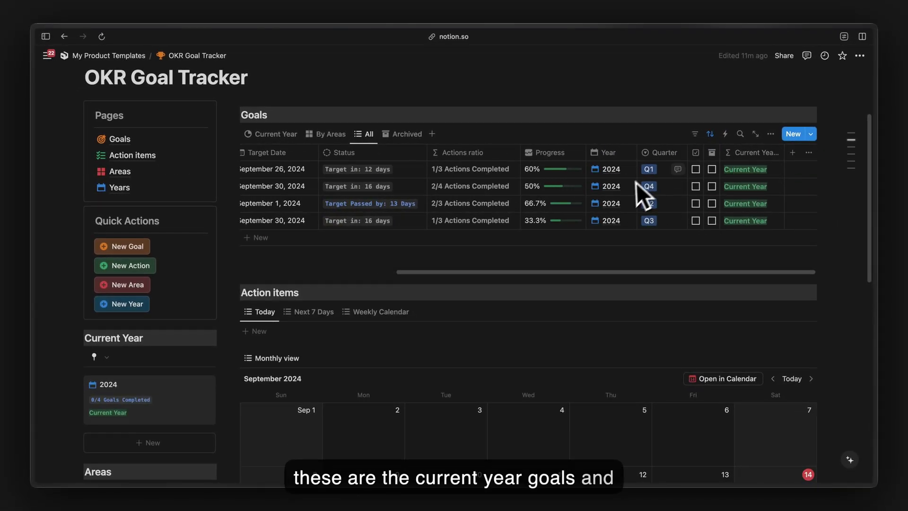
pyautogui.hscroll(-10, 511, 186)
pyautogui.click(284, 136)
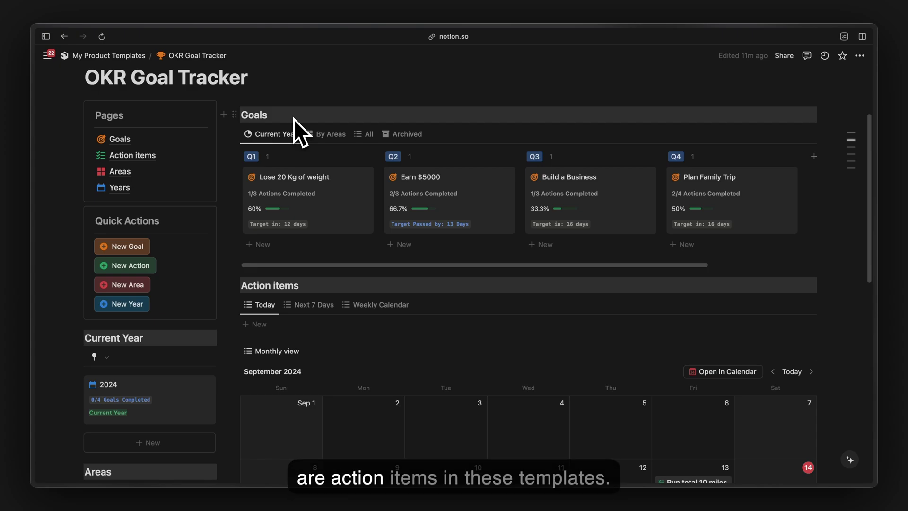
# Step: Review the Lose 20 Kg of weight goal, then open Build a Business and scroll to its actions
pyautogui.click(343, 211)
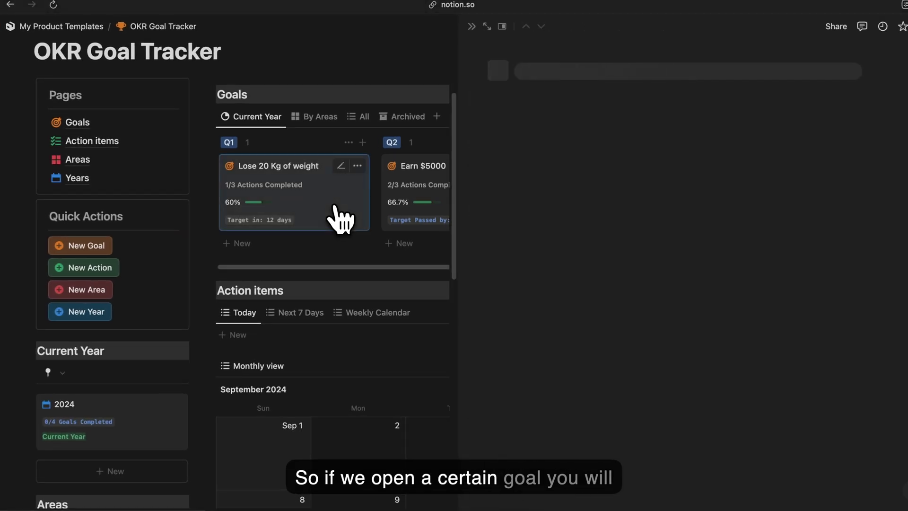
pyautogui.scroll(-3, 547, 255)
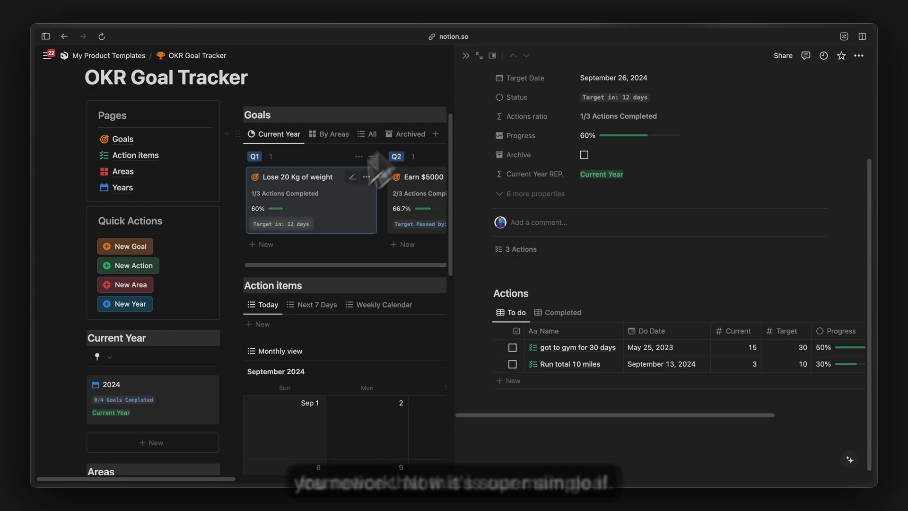
pyautogui.click(461, 69)
pyautogui.click(645, 239)
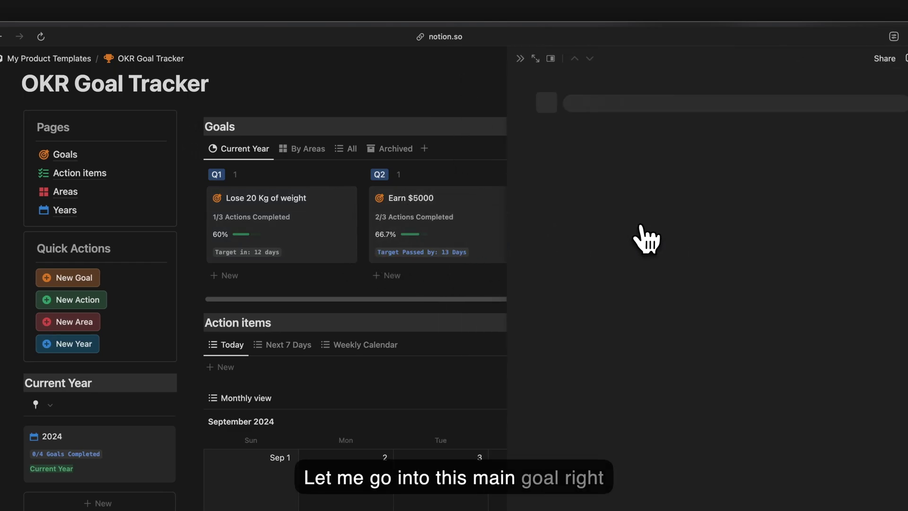
pyautogui.scroll(-3, 644, 237)
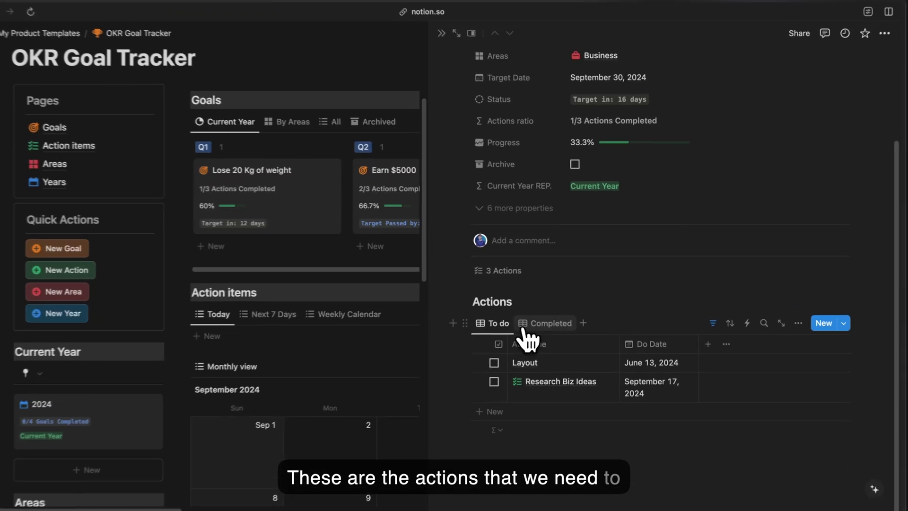
# Step: Move Build home page back to the to-dos by unchecking it among completed actions
pyautogui.click(560, 313)
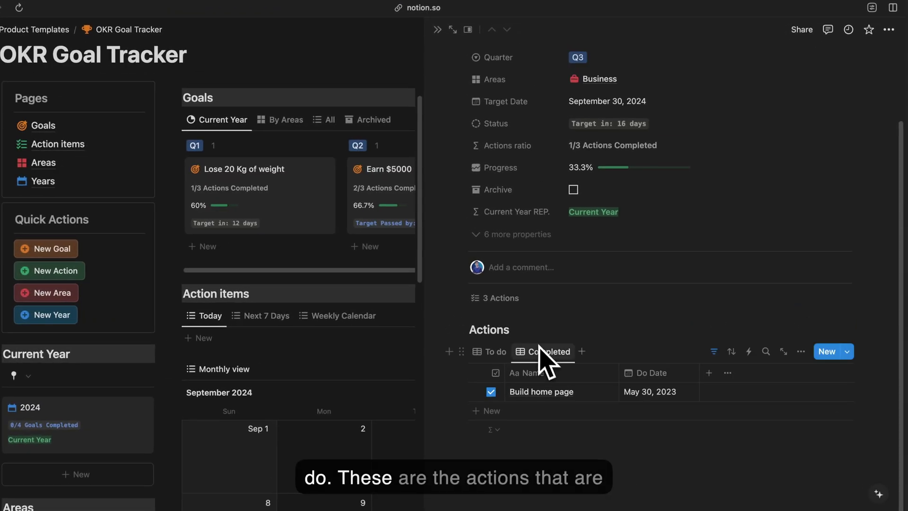
pyautogui.click(490, 392)
pyautogui.click(492, 352)
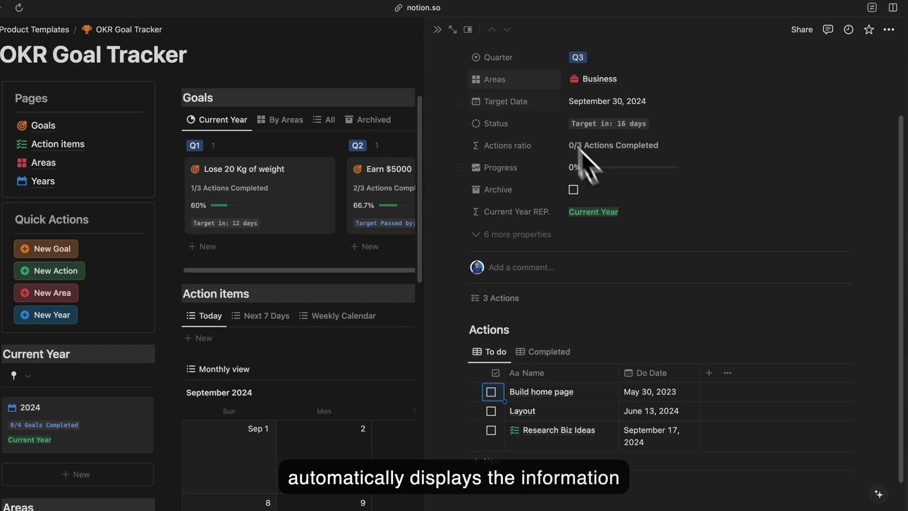
# Step: Add a new action to Build a Business, give it a do date, and mark it complete
pyautogui.click(529, 451)
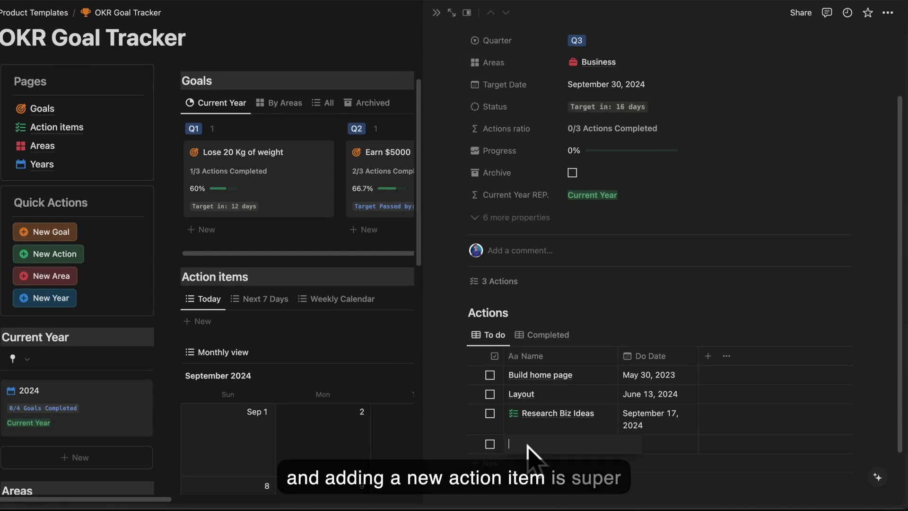
pyautogui.click(642, 445)
pyautogui.click(570, 432)
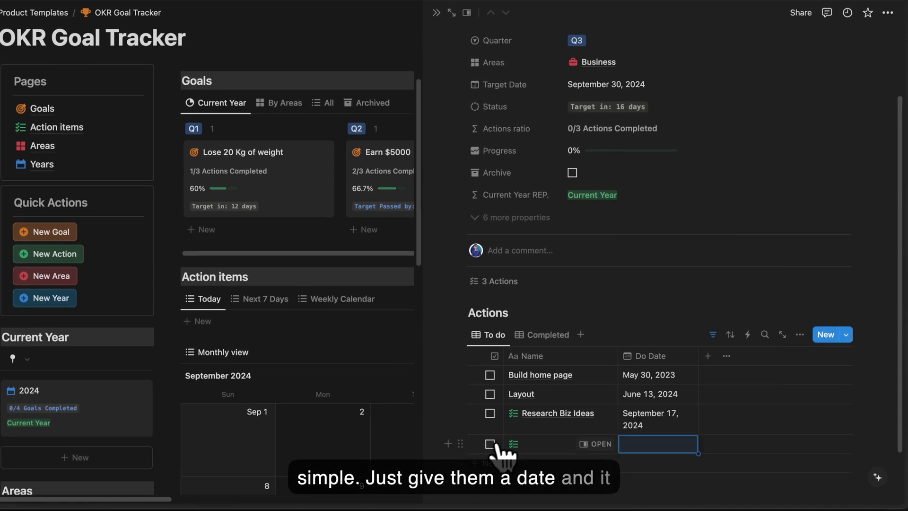
pyautogui.click(490, 443)
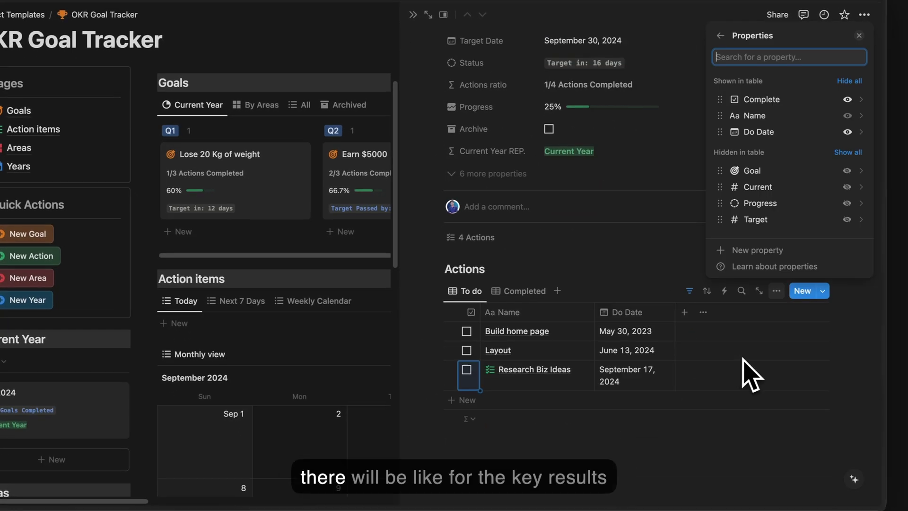
# Step: Show the Current, Target and Goal columns in the Actions table
pyautogui.click(846, 188)
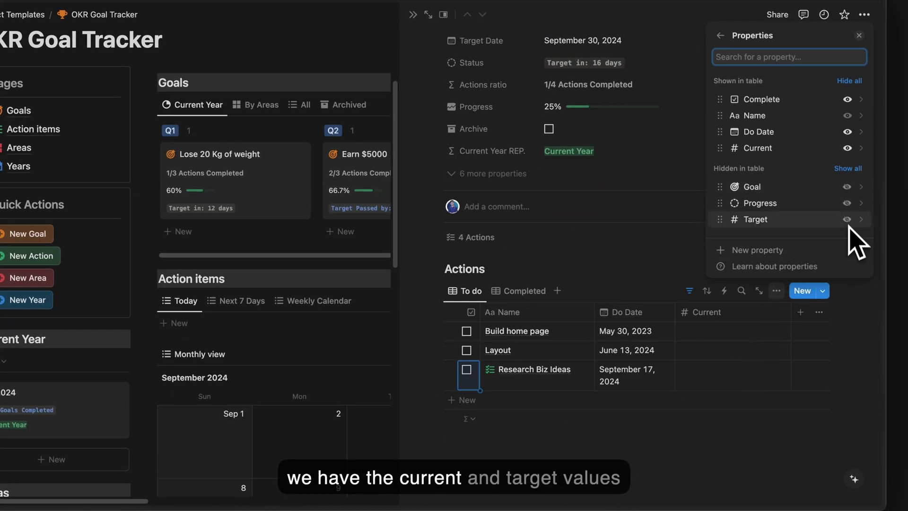
pyautogui.click(847, 219)
pyautogui.click(847, 204)
pyautogui.click(714, 334)
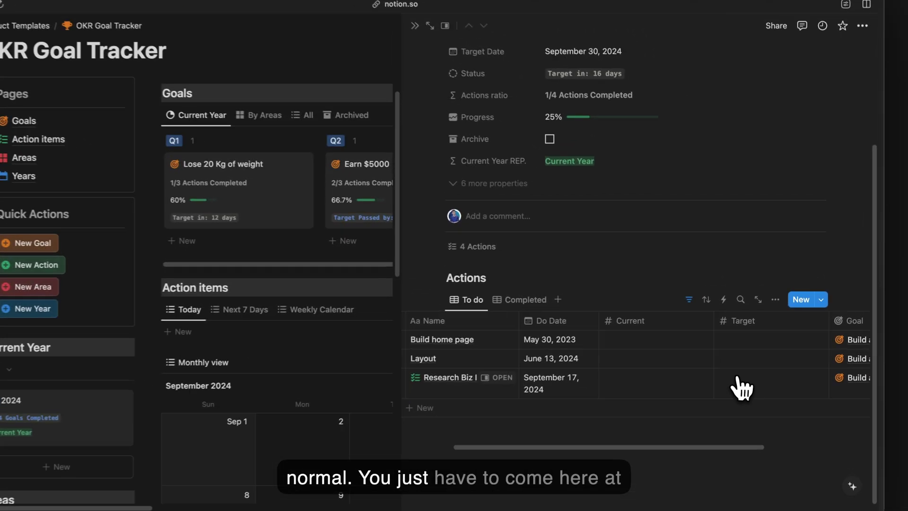
# Step: Hide the Goal column and show the Progress column instead
pyautogui.hscroll(5, 799, 348)
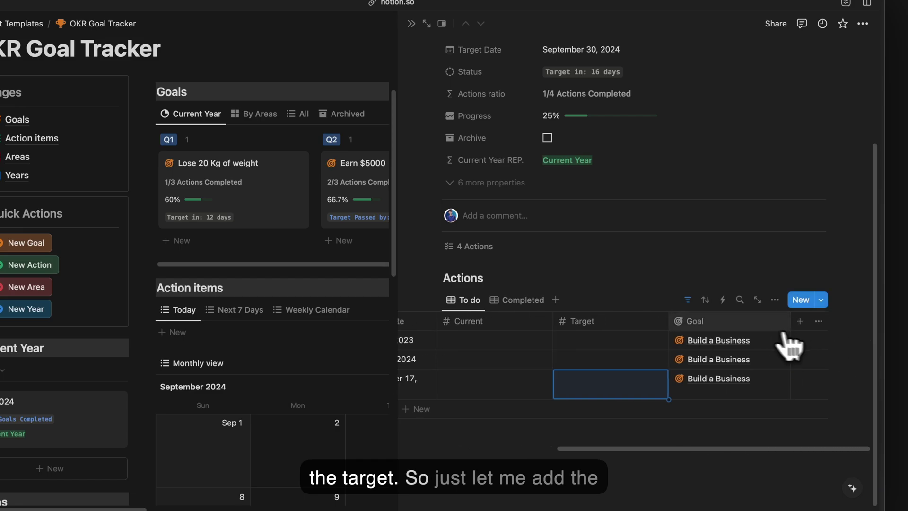
pyautogui.click(709, 320)
pyautogui.click(714, 249)
pyautogui.click(817, 320)
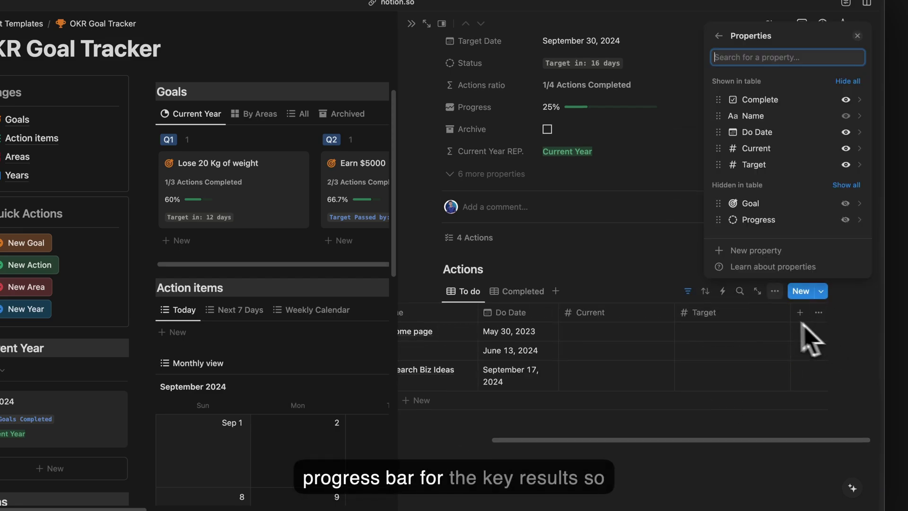
pyautogui.click(845, 225)
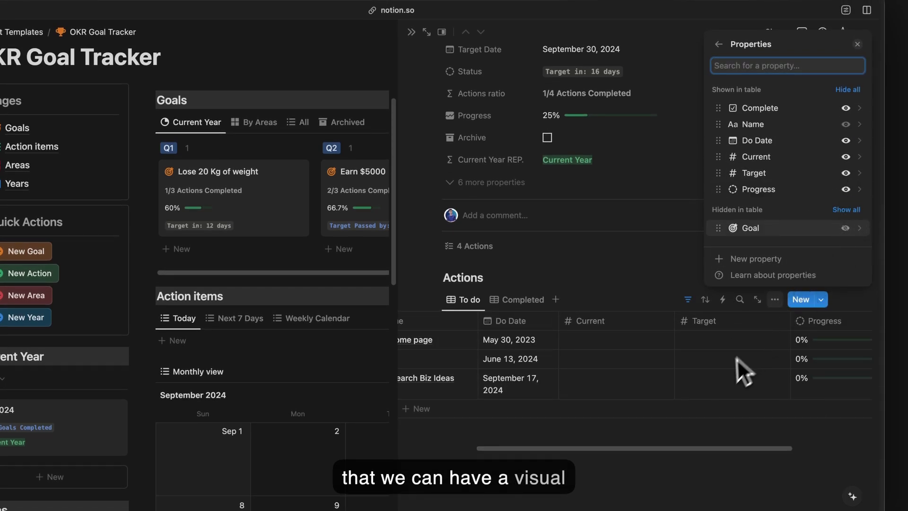
pyautogui.click(730, 376)
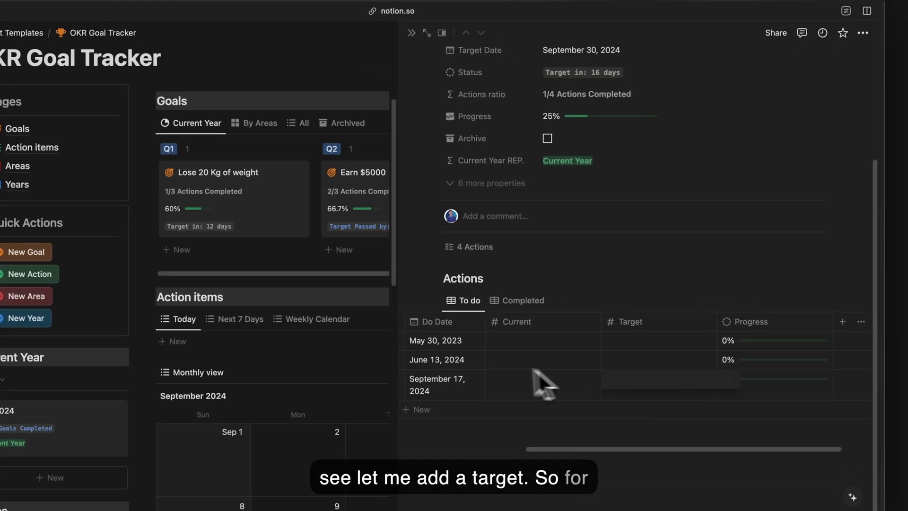
# Step: Give Research Biz Ideas Target 20 and Current 6, so it shows 30%
pyautogui.hscroll(-5, 557, 355)
pyautogui.scroll(3, 546, 240)
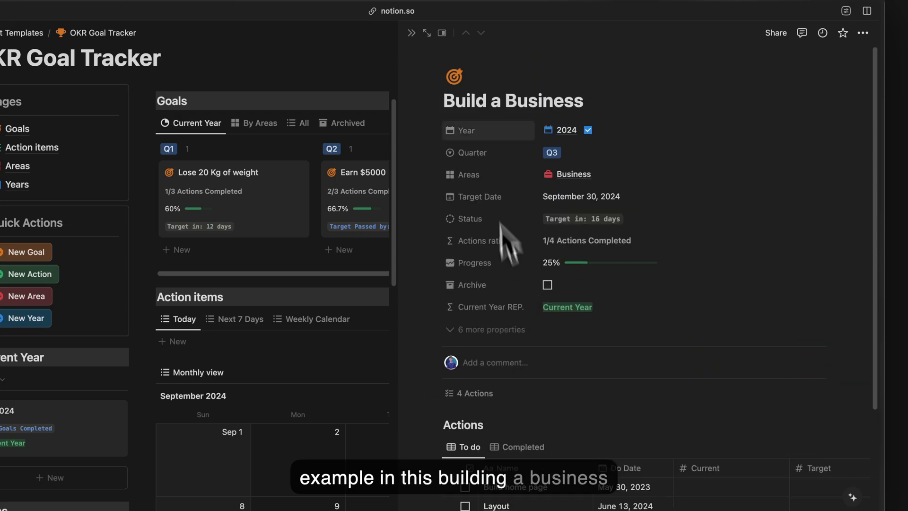
pyautogui.scroll(-3, 609, 293)
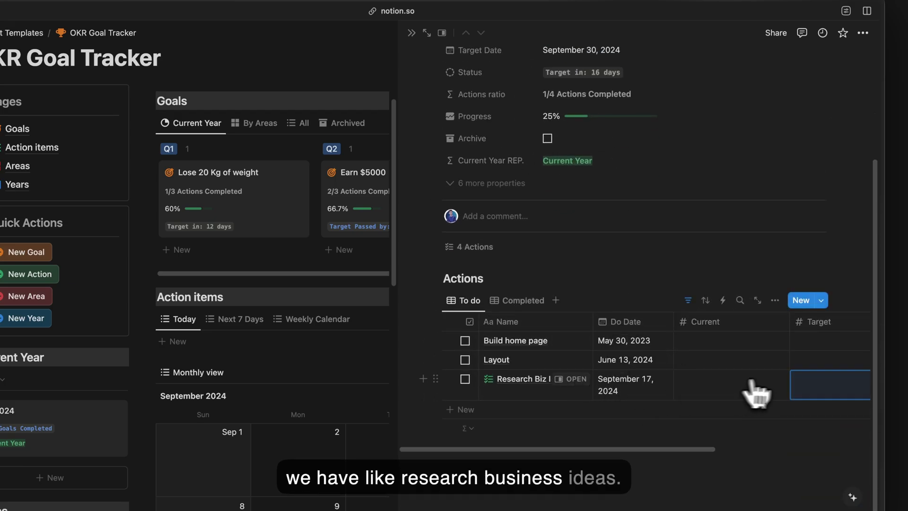
pyautogui.hscroll(3, 780, 391)
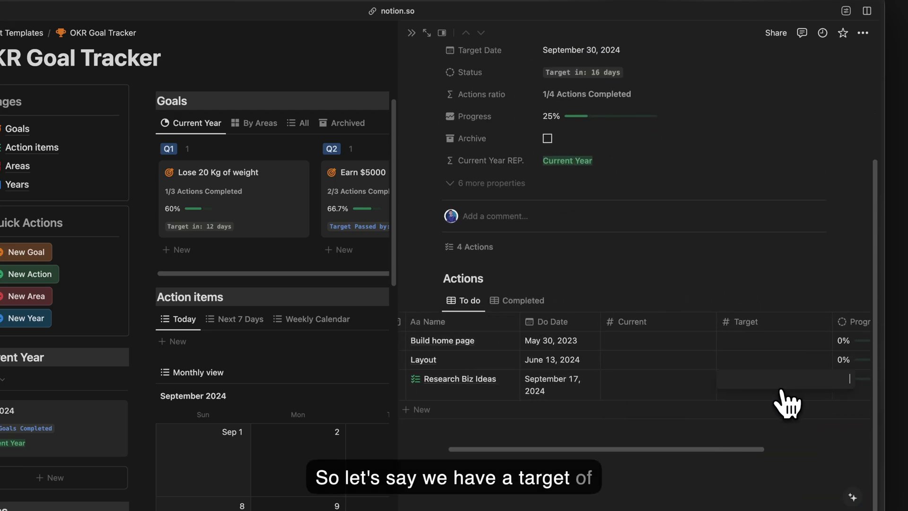
pyautogui.write('20')
pyautogui.click(649, 382)
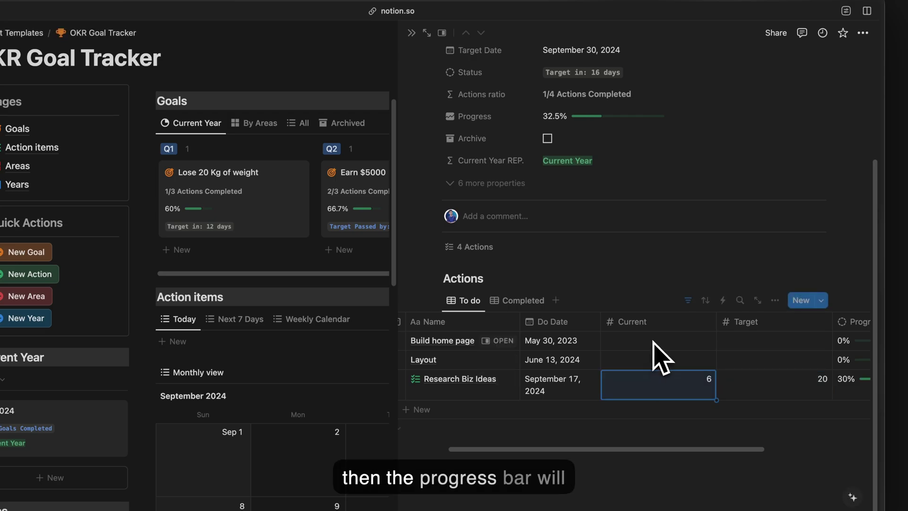
pyautogui.hscroll(3, 655, 392)
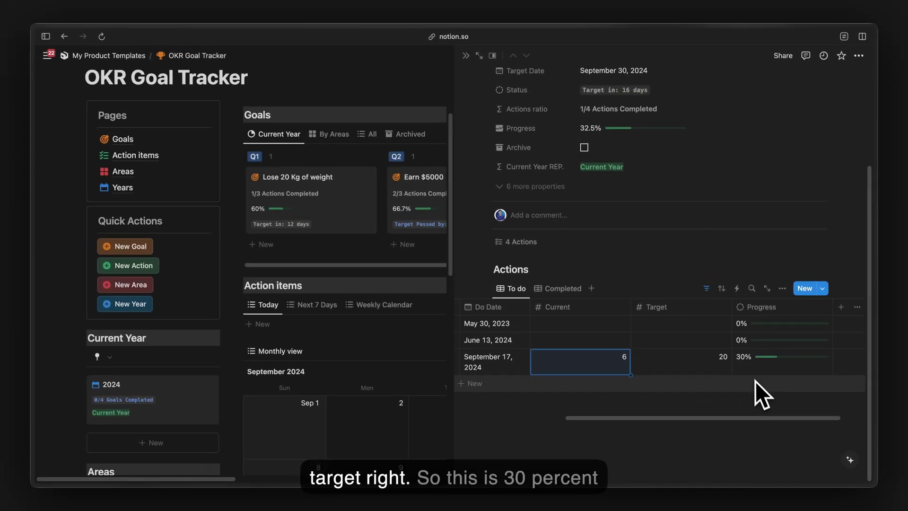
pyautogui.hscroll(-3, 705, 384)
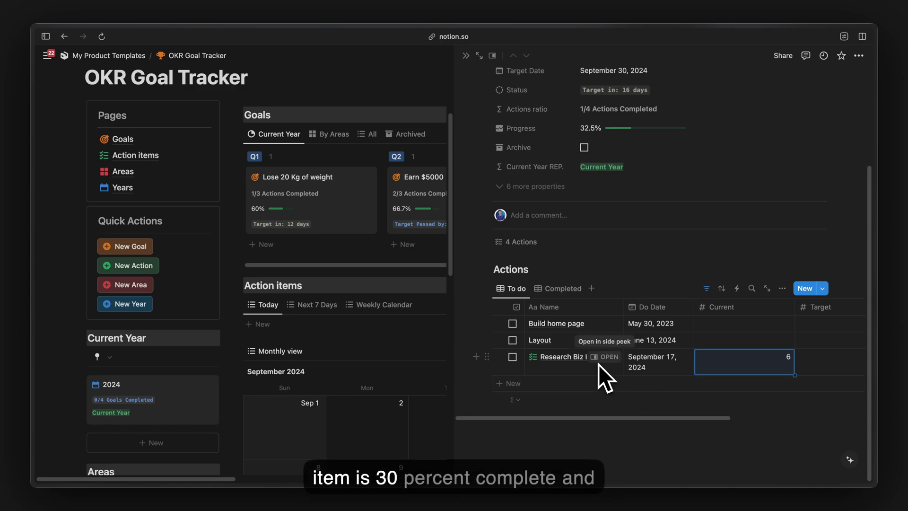
pyautogui.hscroll(1, 807, 354)
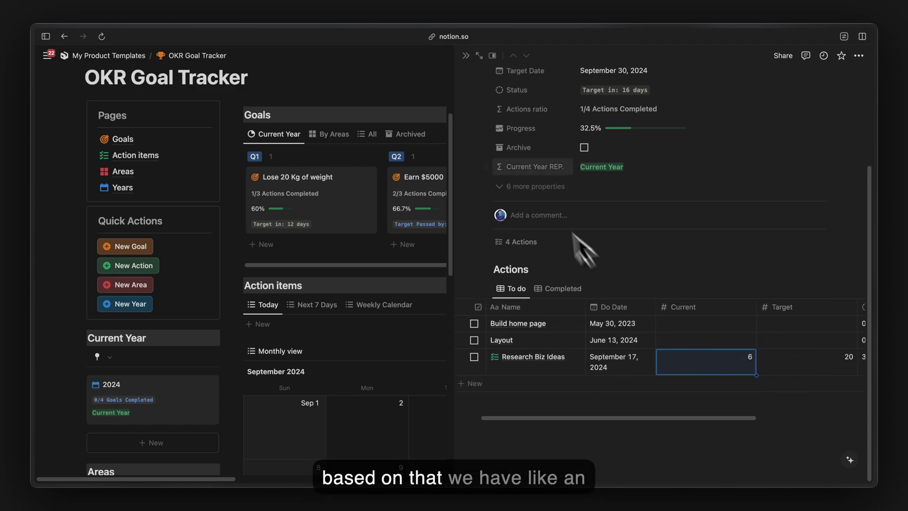
pyautogui.scroll(3, 543, 146)
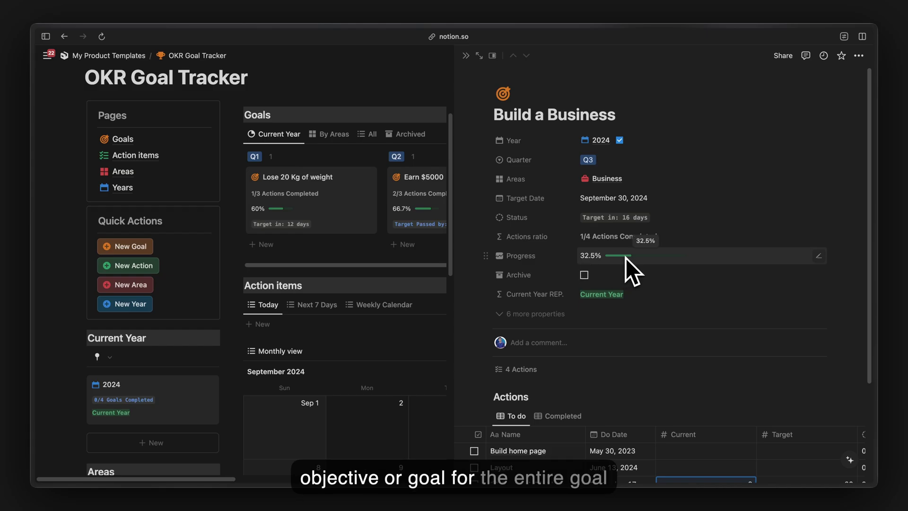
pyautogui.scroll(-3, 626, 257)
pyautogui.click(473, 395)
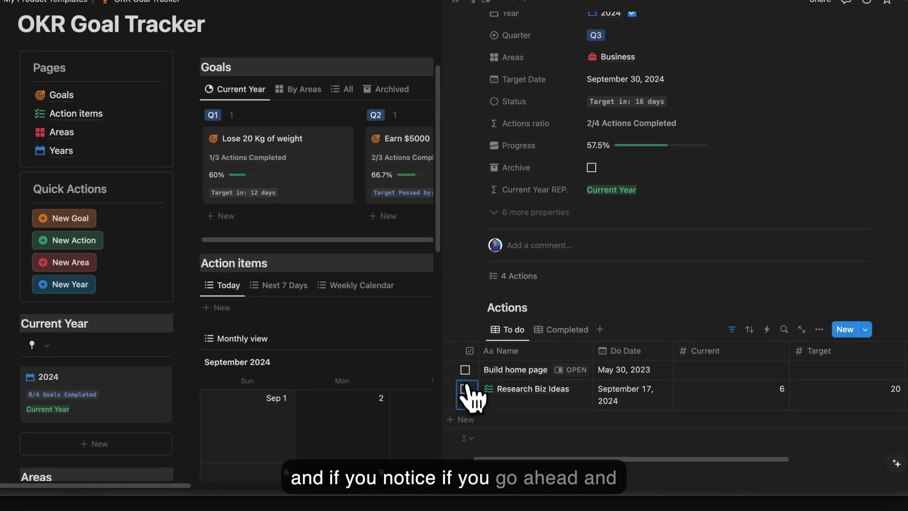
pyautogui.click(473, 377)
pyautogui.click(467, 372)
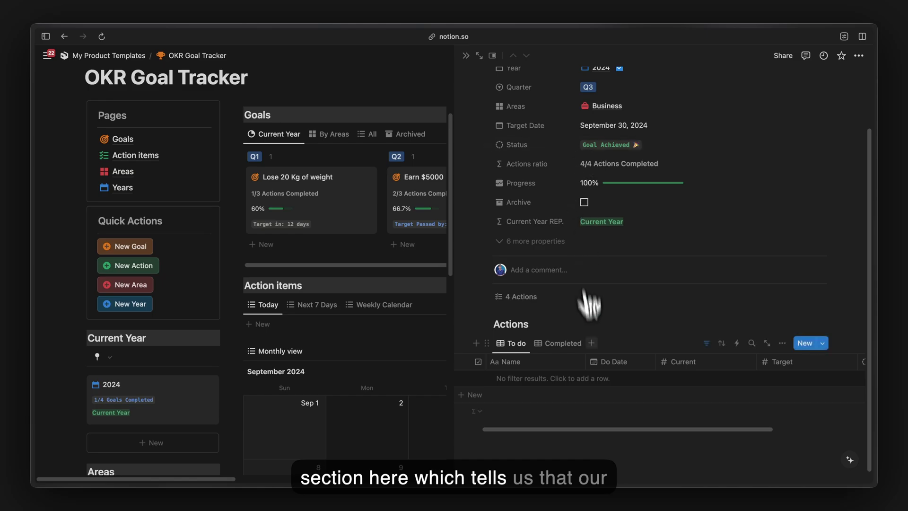
pyautogui.click(562, 342)
pyautogui.click(512, 378)
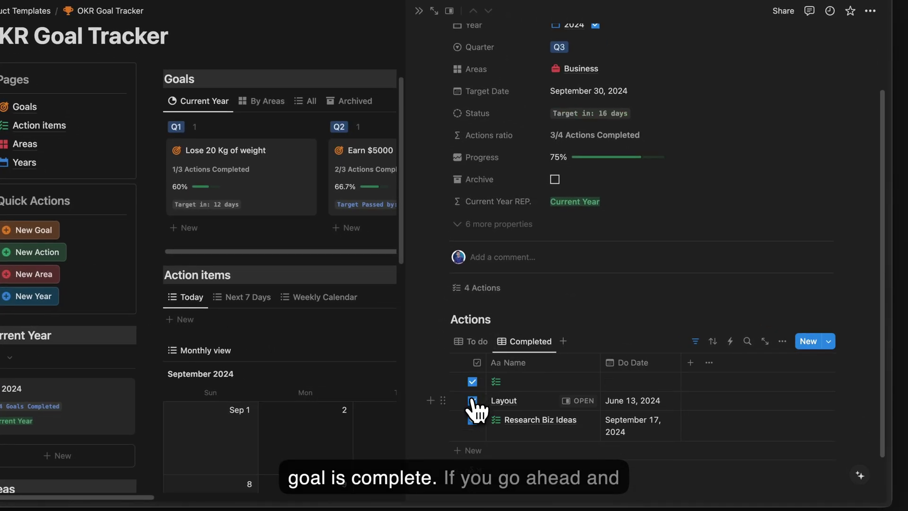
pyautogui.click(471, 401)
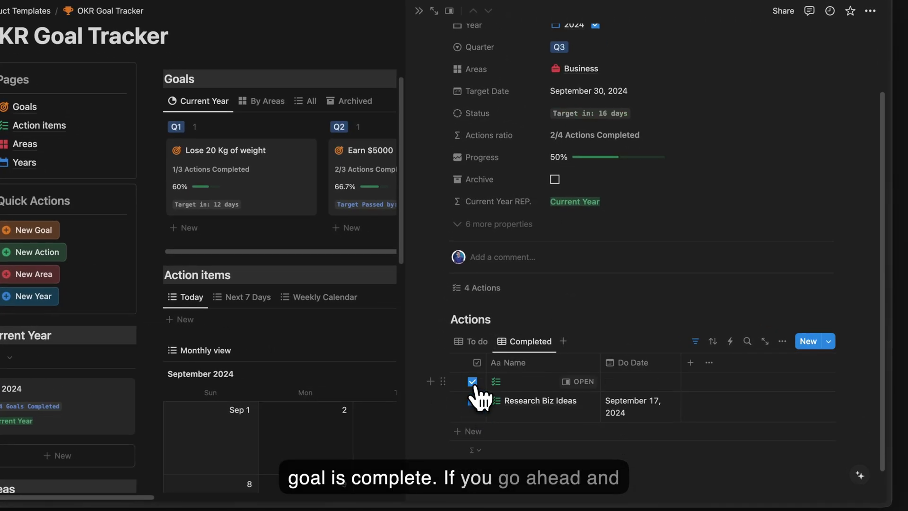
pyautogui.click(472, 381)
pyautogui.click(472, 381)
pyautogui.click(470, 340)
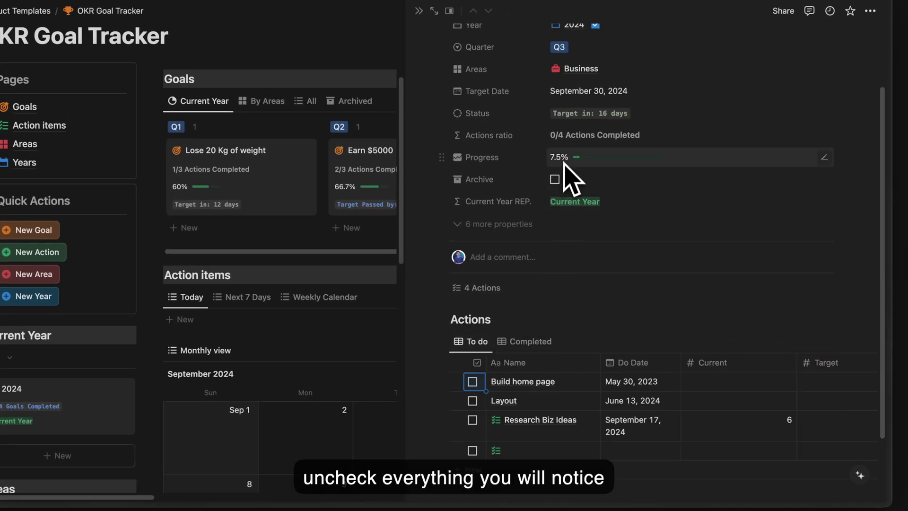
pyautogui.click(472, 450)
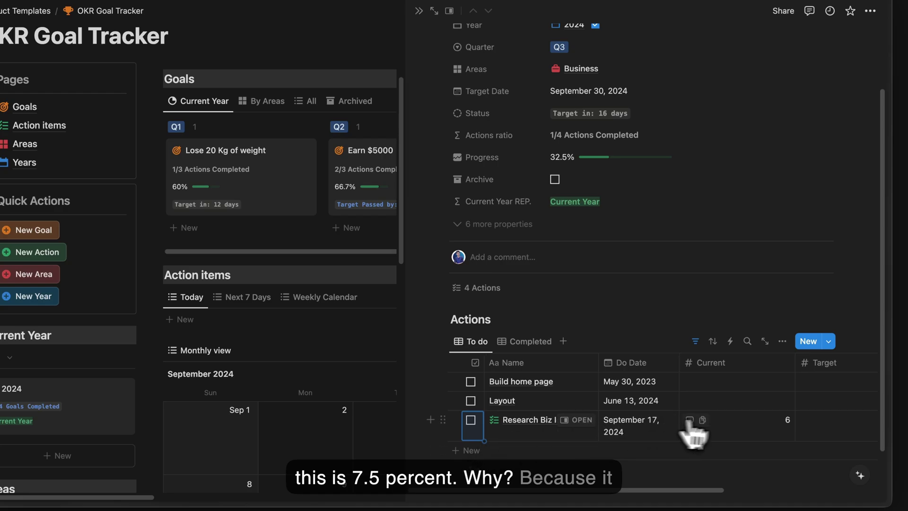
pyautogui.hscroll(5, 695, 432)
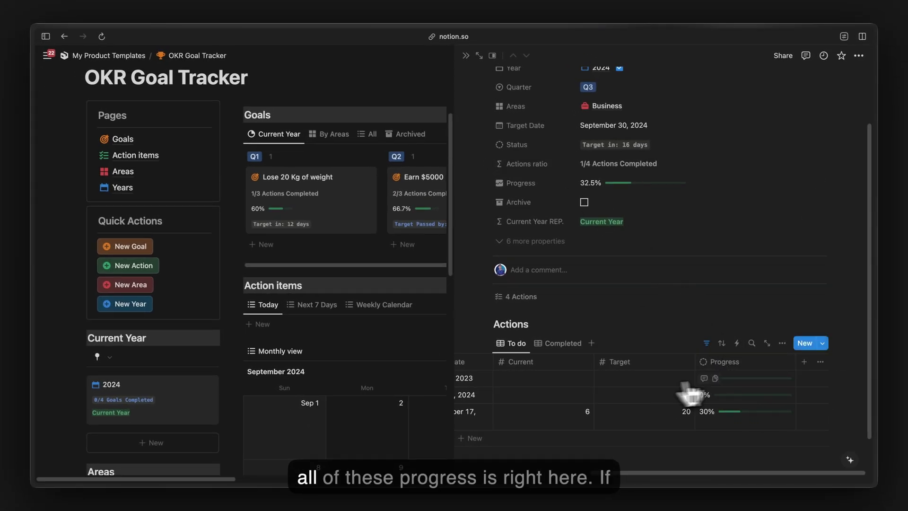
pyautogui.scroll(2, 593, 229)
pyautogui.scroll(2, 593, 229)
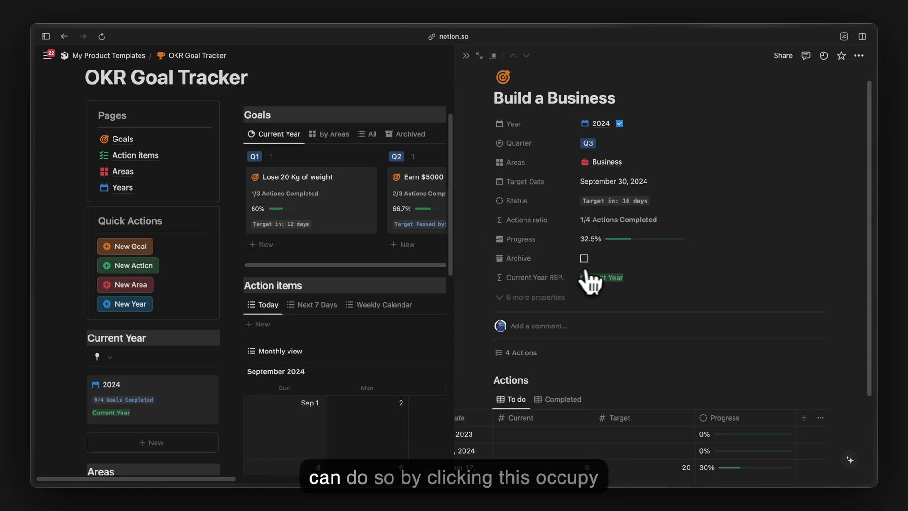
# Step: Close Build a Business and add a goal under Q4 using the New Goal template
pyautogui.click(465, 56)
pyautogui.scroll(2, 395, 138)
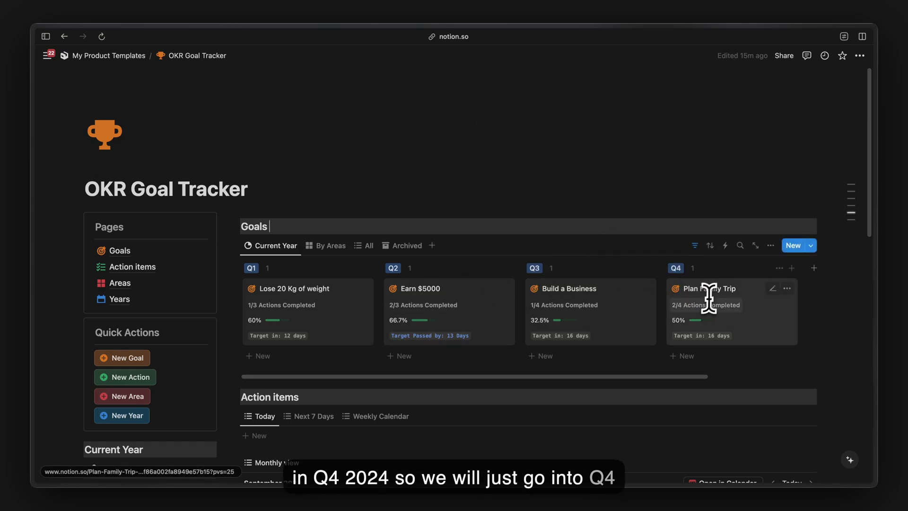
pyautogui.click(695, 357)
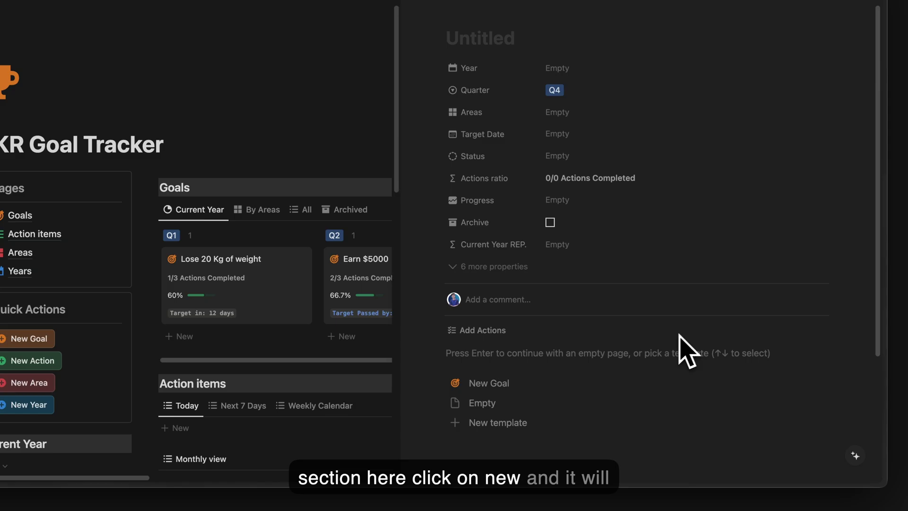
pyautogui.click(589, 382)
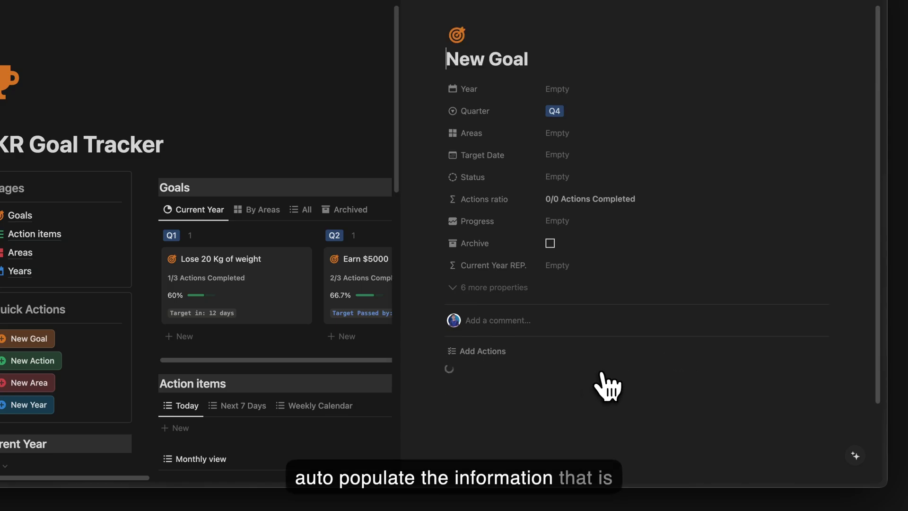
pyautogui.scroll(-3, 607, 386)
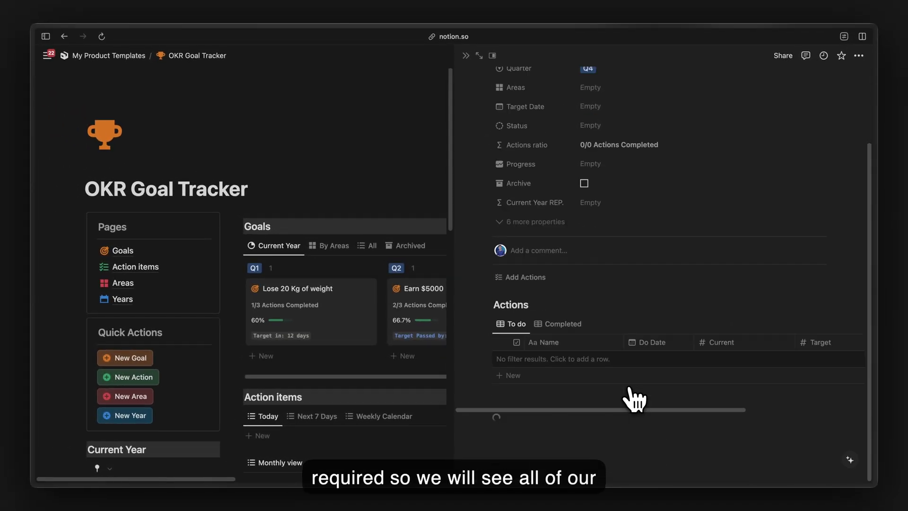
pyautogui.scroll(3, 603, 345)
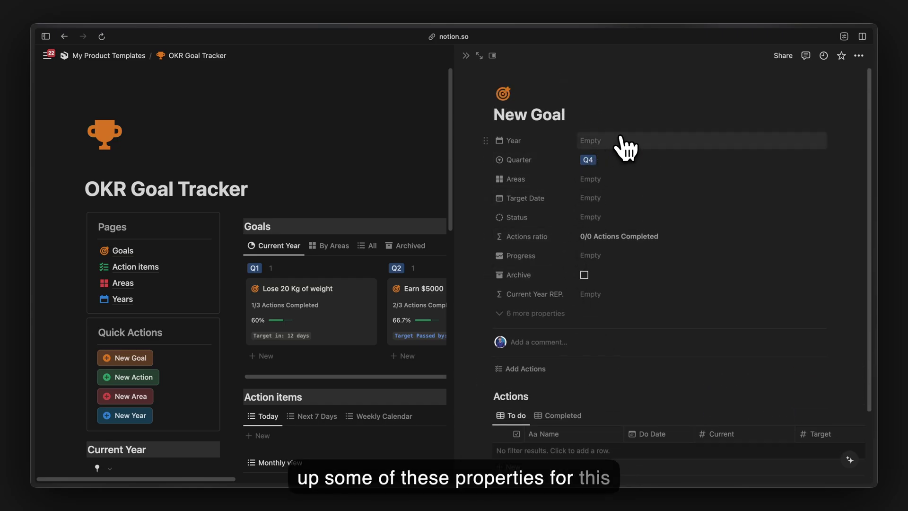
# Step: Paste 'Gaining 5000 followers across social media' as the title and link the goal to 2024
pyautogui.tripleClick(592, 119)
pyautogui.write('Gaining 5000 followers across social media')
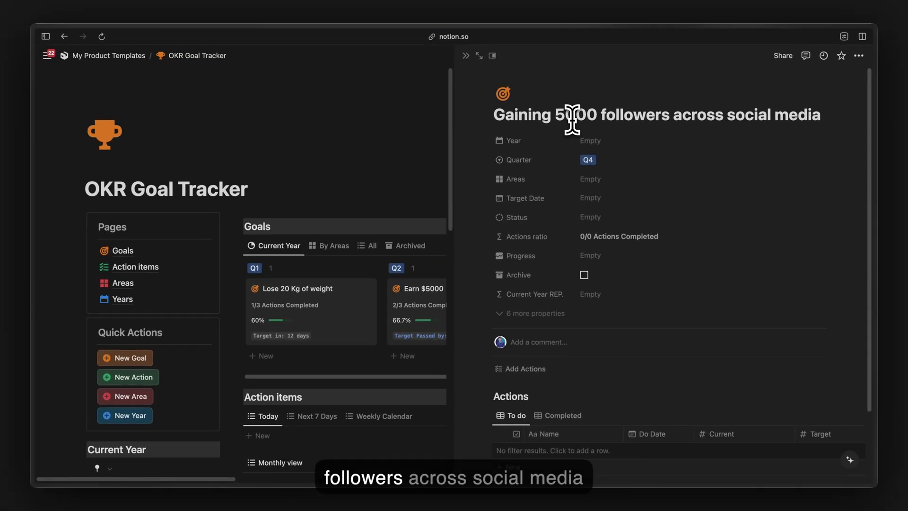
pyautogui.click(591, 140)
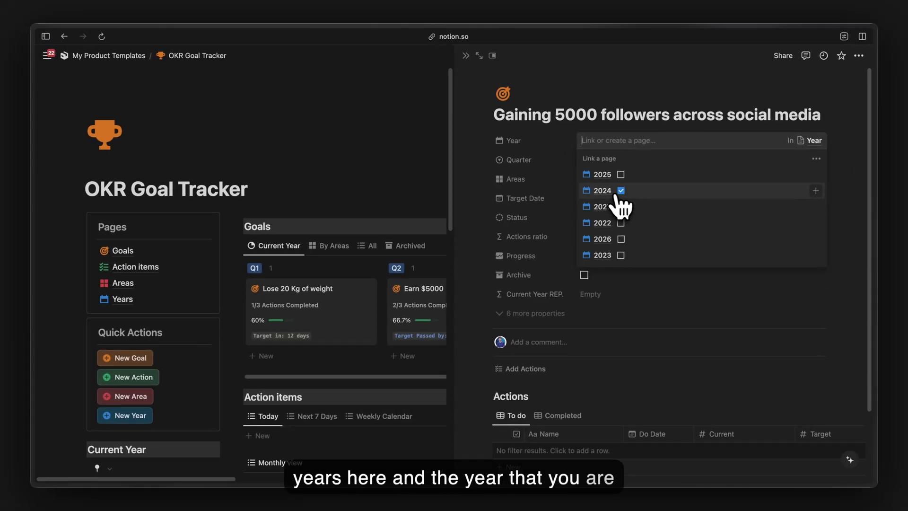
pyautogui.click(632, 192)
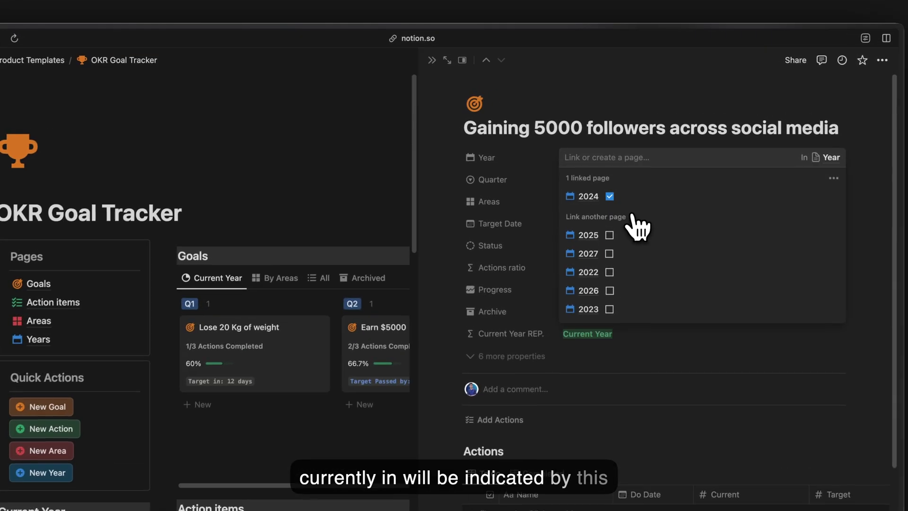
pyautogui.click(649, 107)
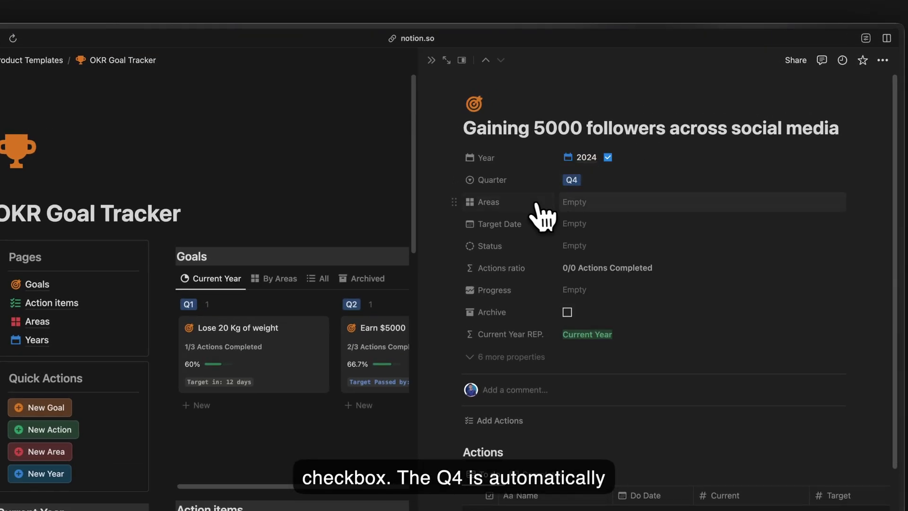
# Step: Link the goal to the Business area
pyautogui.click(591, 208)
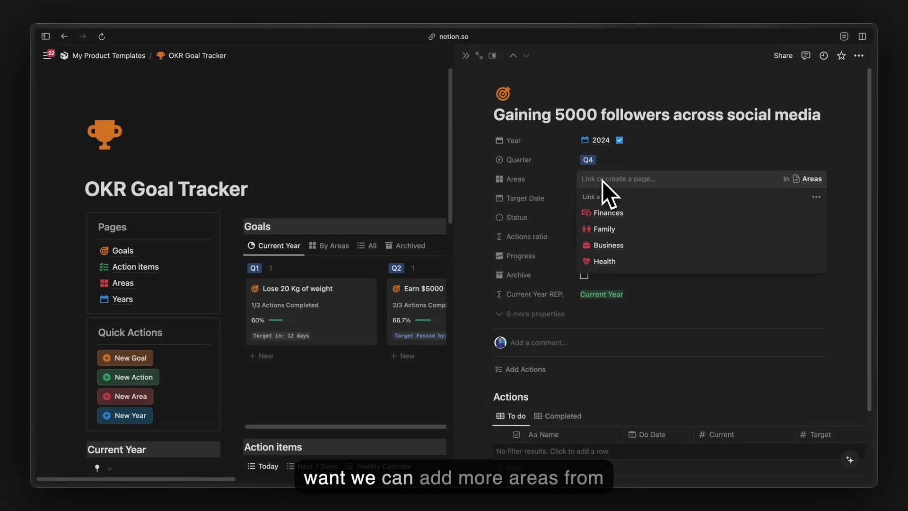
pyautogui.write('New Area')
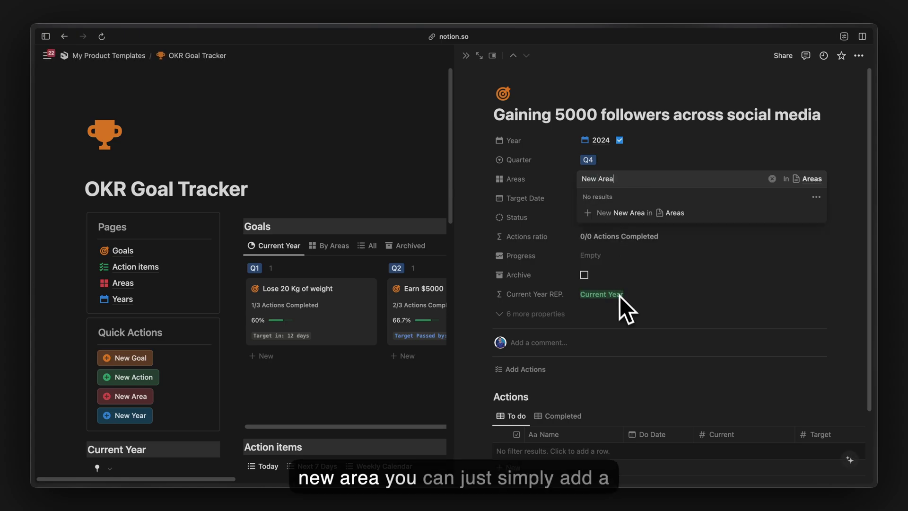
pyautogui.tripleClick(638, 179)
pyautogui.press('BackSpace')
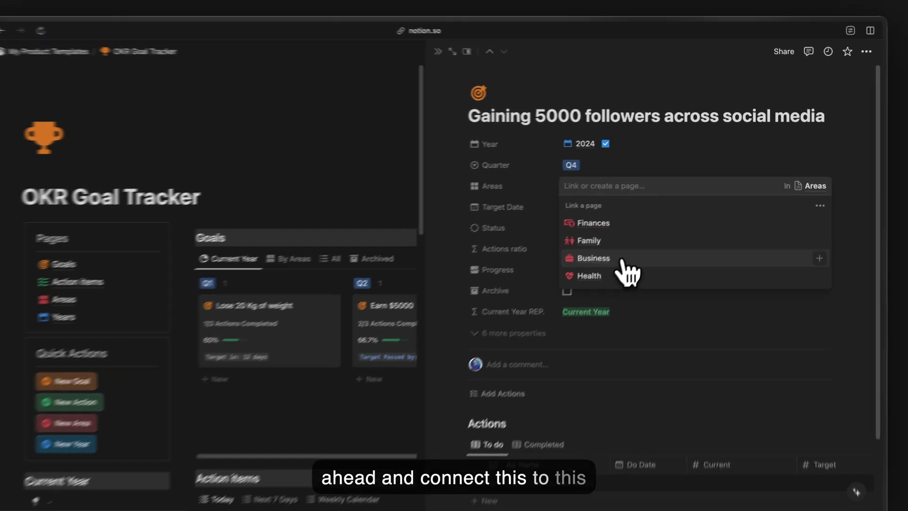
pyautogui.click(615, 245)
pyautogui.press('Escape')
# Step: Set the goal's Target Date to December 31, 2024
pyautogui.click(620, 199)
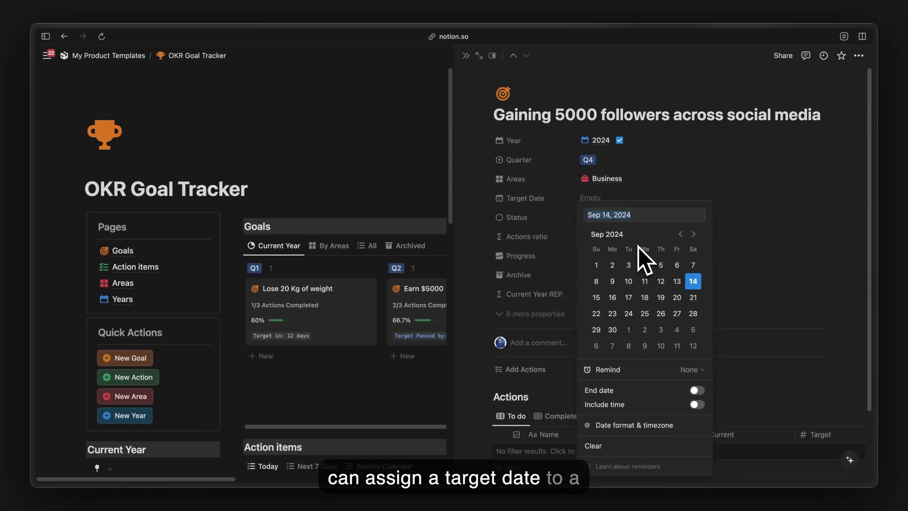
pyautogui.click(693, 234)
pyautogui.click(693, 234)
pyautogui.click(682, 232)
pyautogui.click(607, 340)
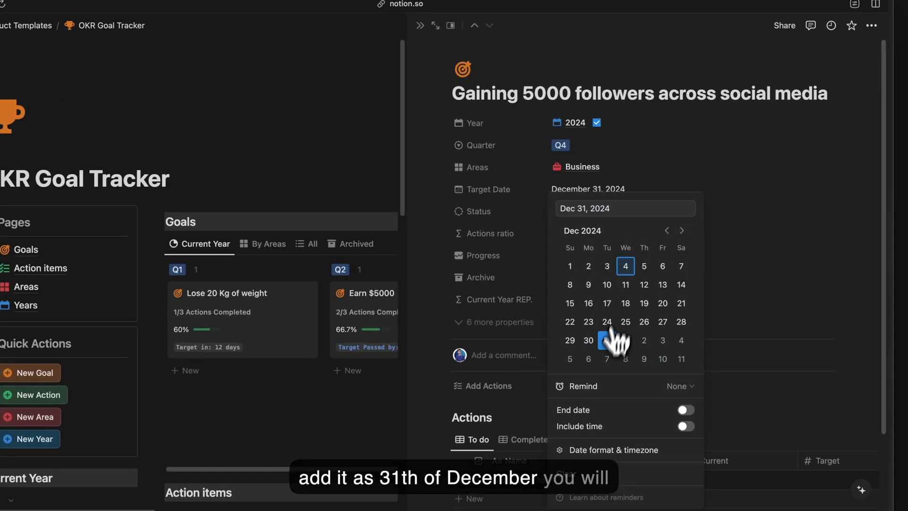
pyautogui.click(651, 180)
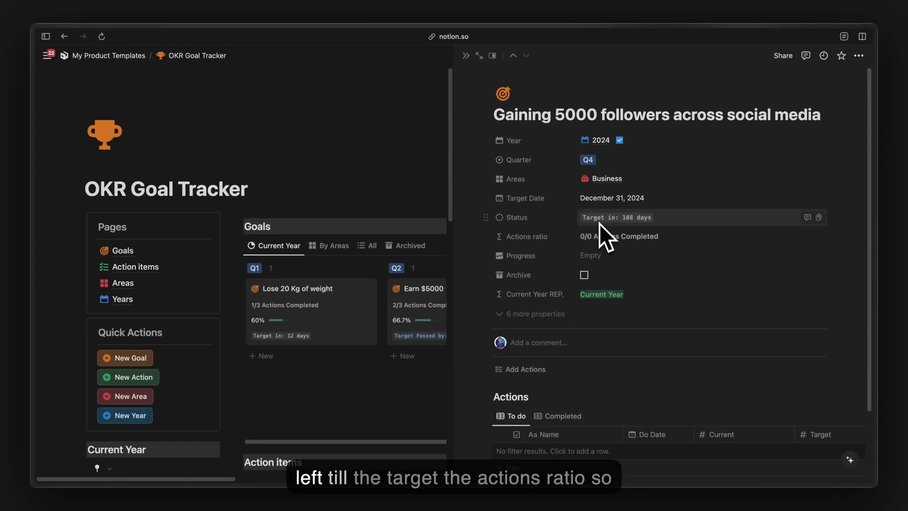
# Step: Add actions First 1000, First 2000, 3000 and 4000 to the goal's Actions table
pyautogui.scroll(-1, 600, 223)
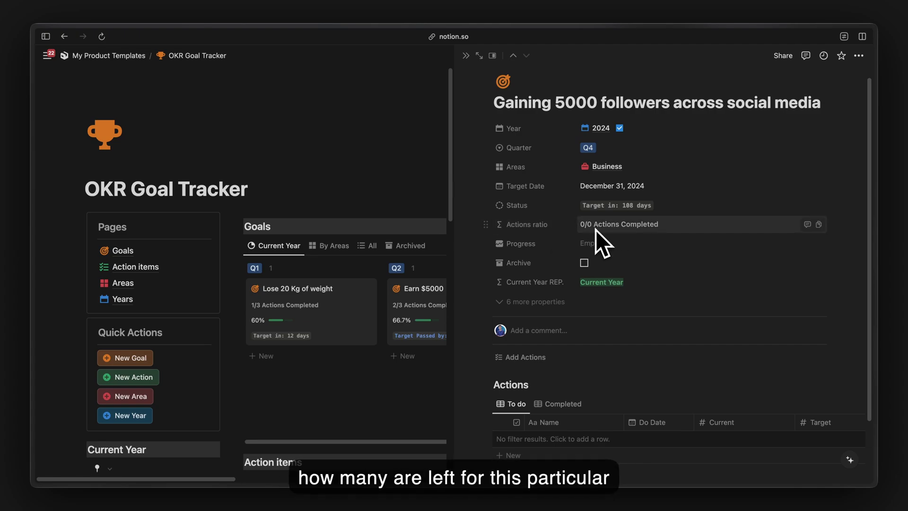
pyautogui.scroll(-1, 595, 230)
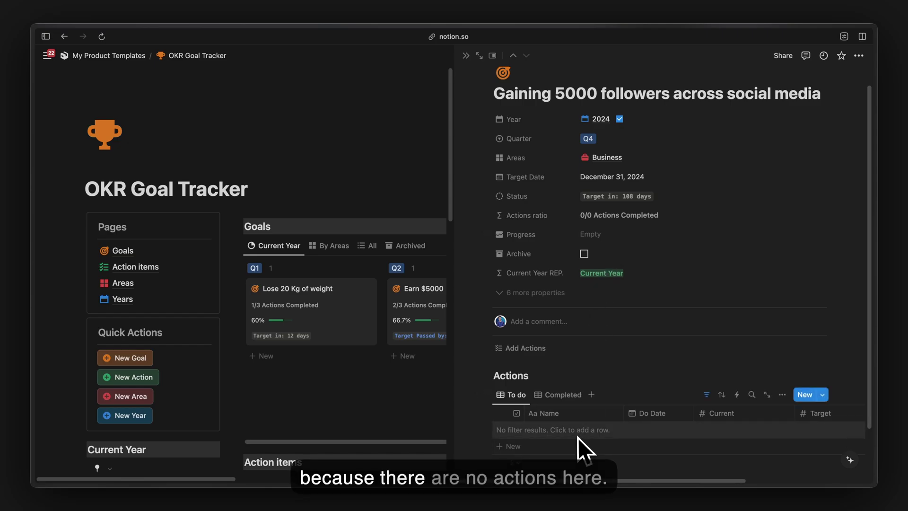
pyautogui.scroll(-3, 576, 435)
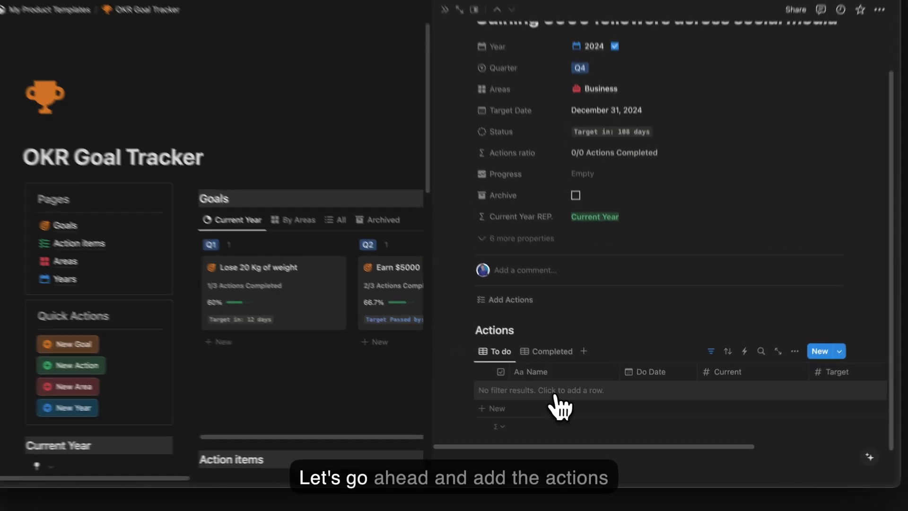
pyautogui.click(556, 392)
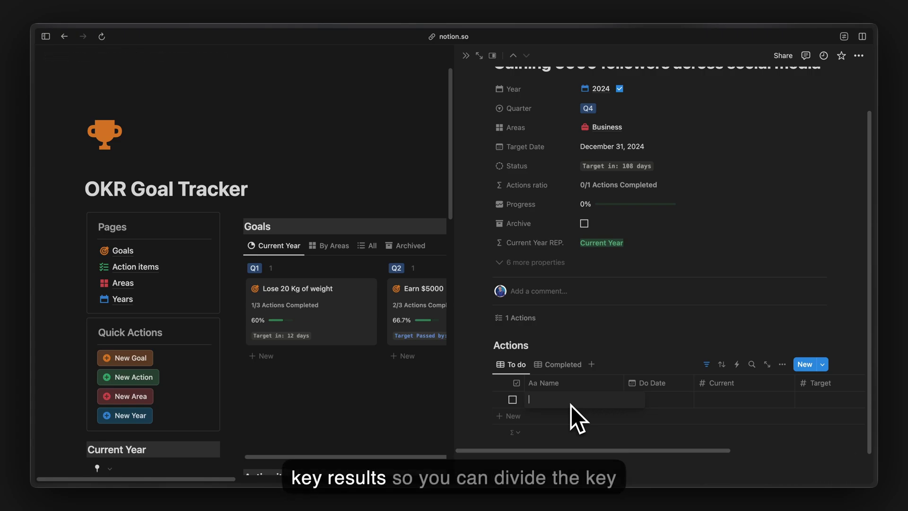
pyautogui.write('First 1000')
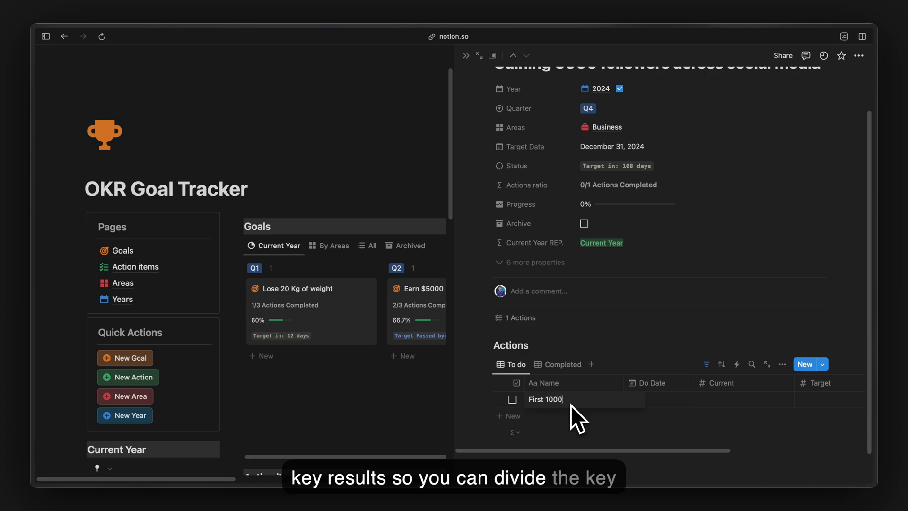
pyautogui.press('Return')
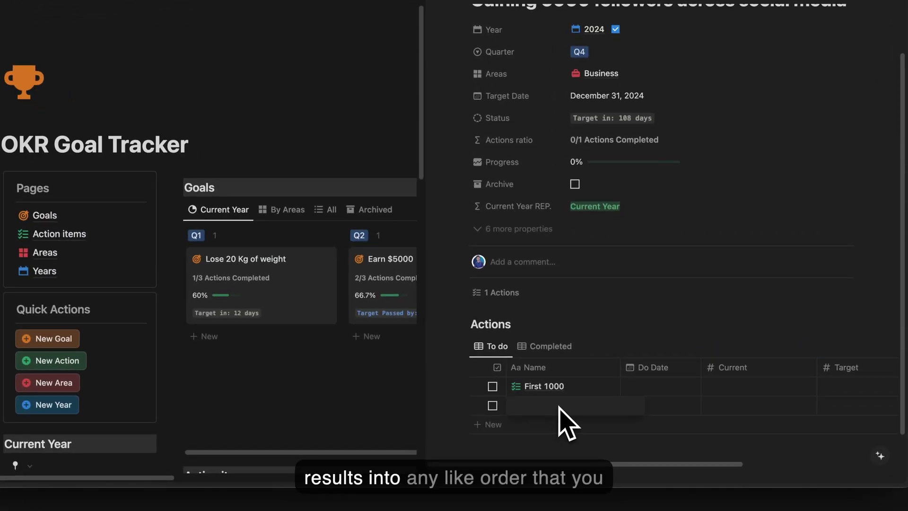
pyautogui.write('First ')
pyautogui.write('200')
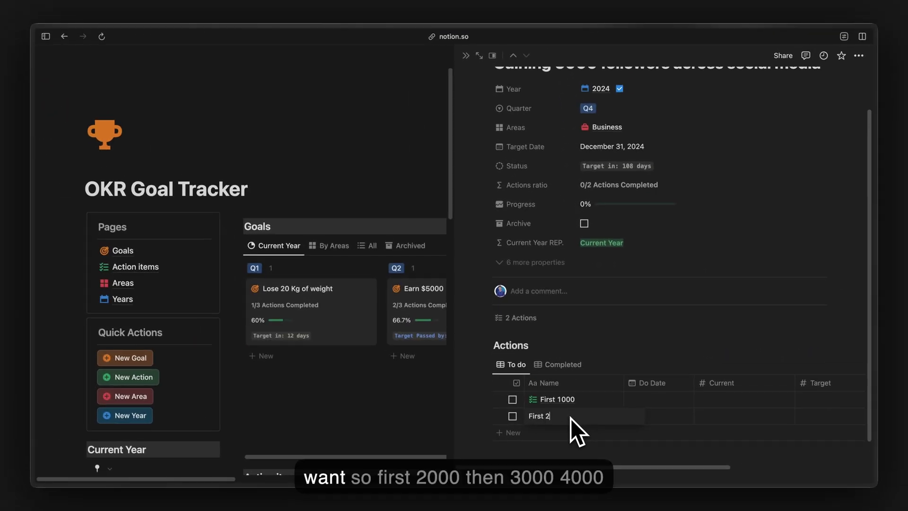
pyautogui.write('0')
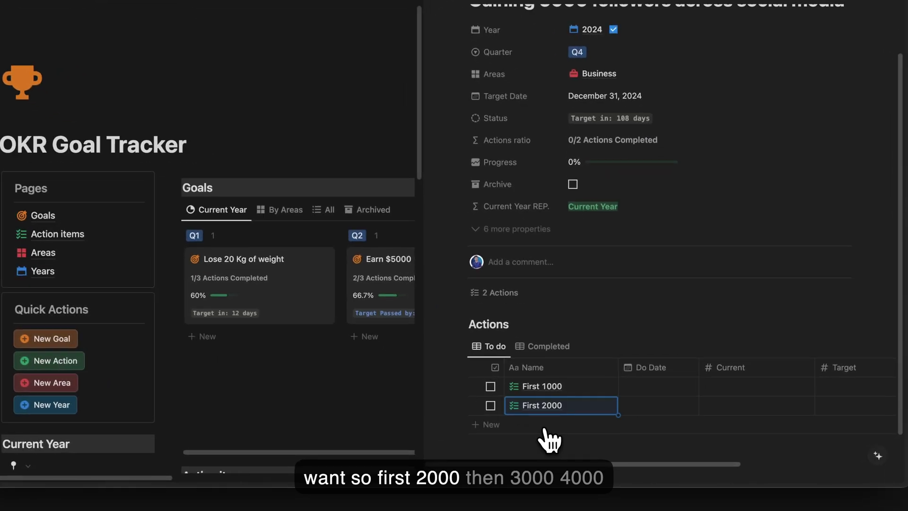
pyautogui.press('Return')
pyautogui.write('3000')
pyautogui.press('Return')
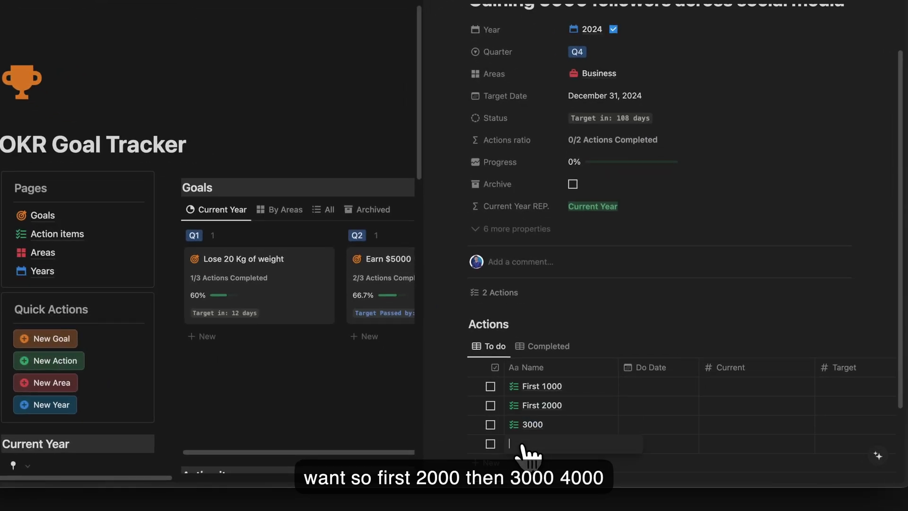
pyautogui.write('4000')
pyautogui.press('Return')
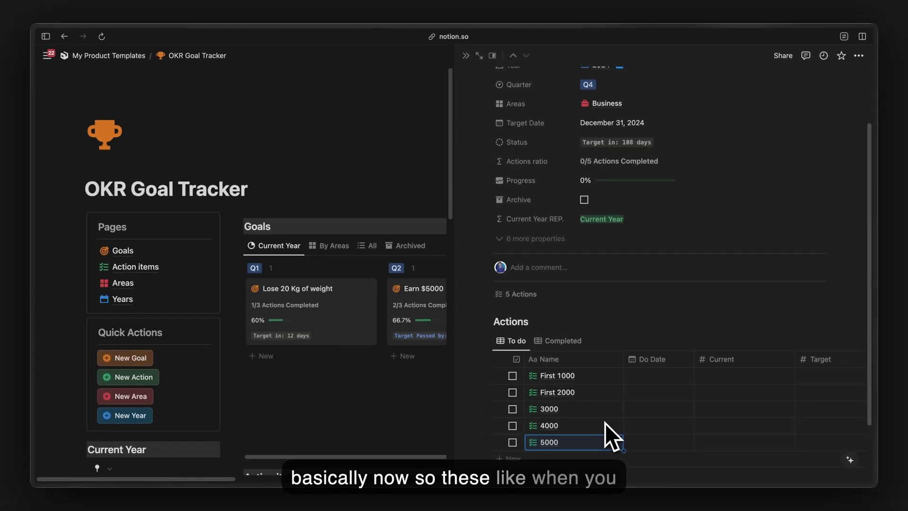
pyautogui.scroll(3, 605, 423)
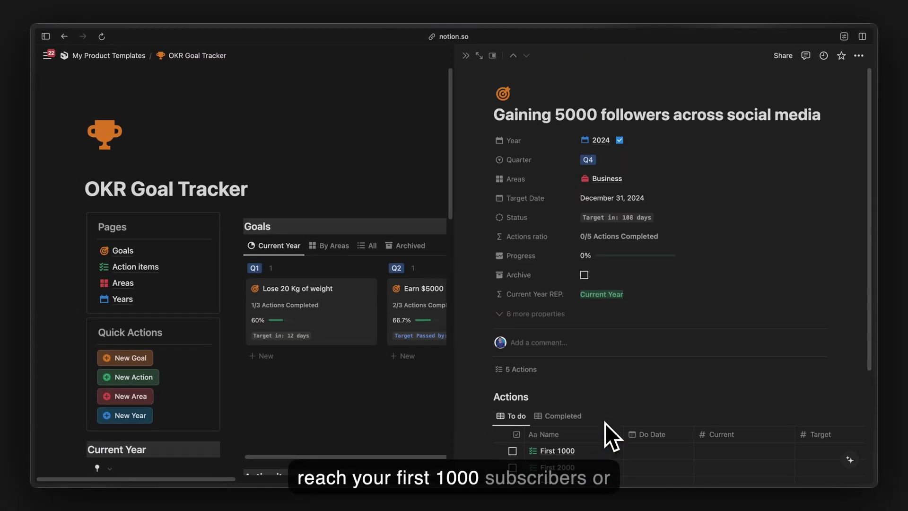
pyautogui.scroll(-2, 606, 423)
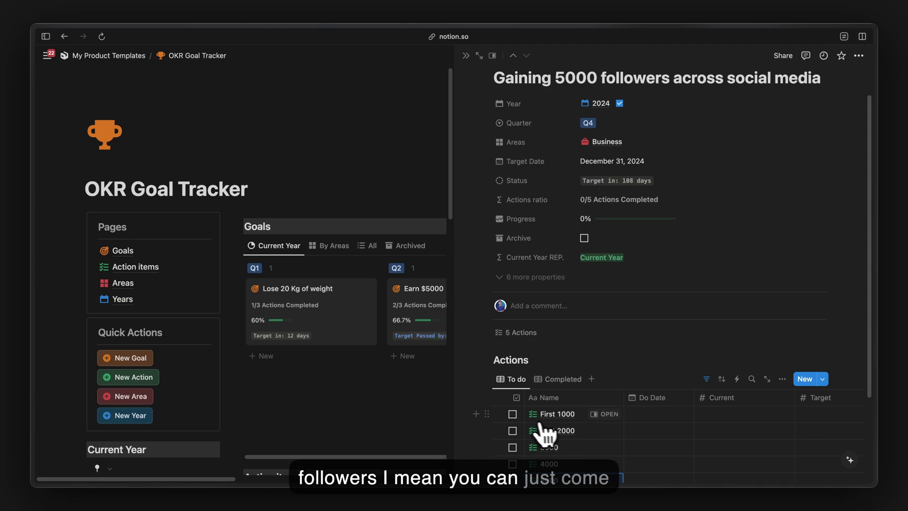
pyautogui.click(512, 413)
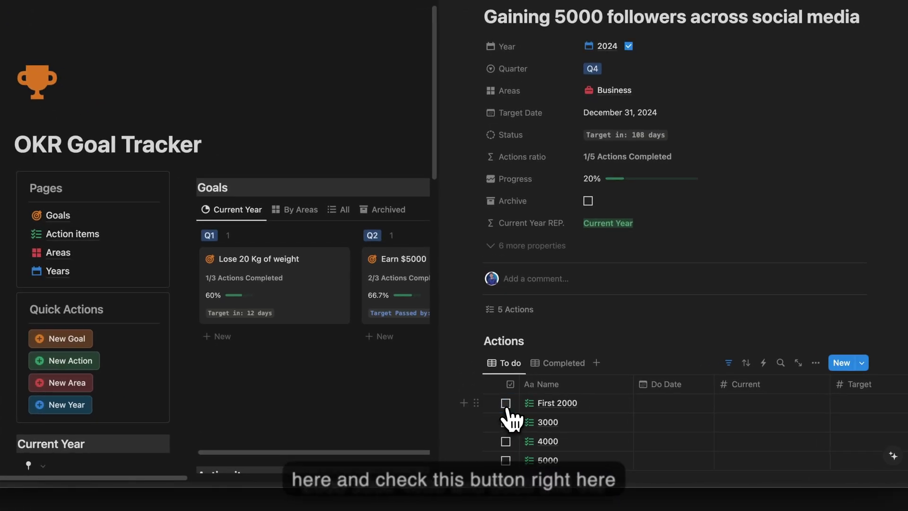
pyautogui.click(506, 410)
pyautogui.click(506, 410)
pyautogui.click(506, 404)
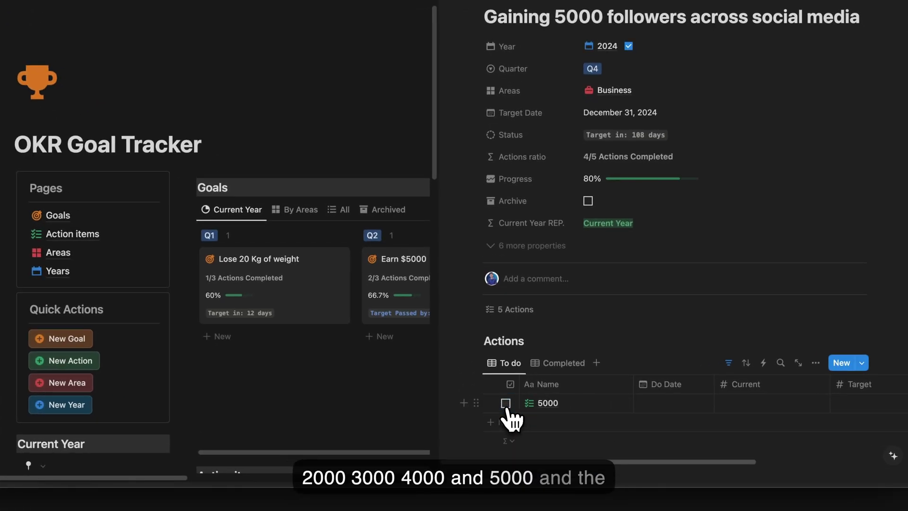
pyautogui.click(506, 404)
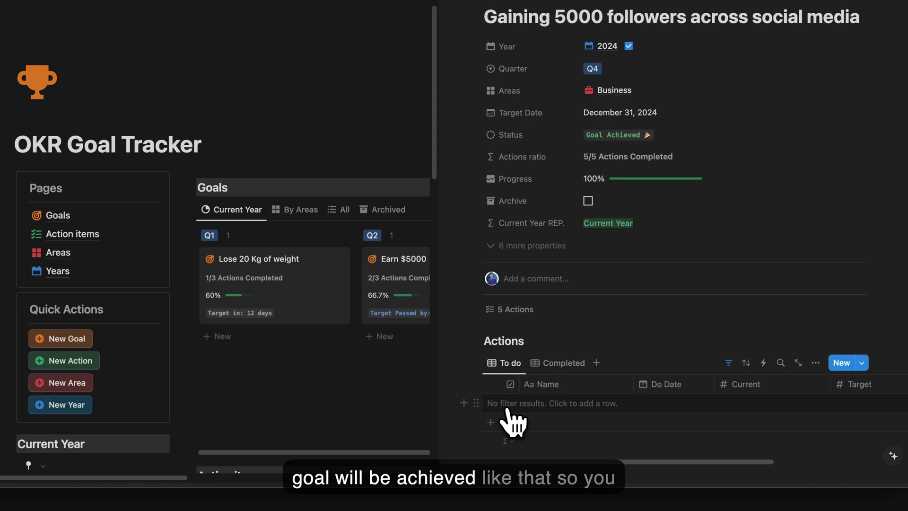
pyautogui.press('super+z')
pyautogui.press('super+z')
pyautogui.press('super+z')
pyautogui.press('super+z')
pyautogui.press('super+z')
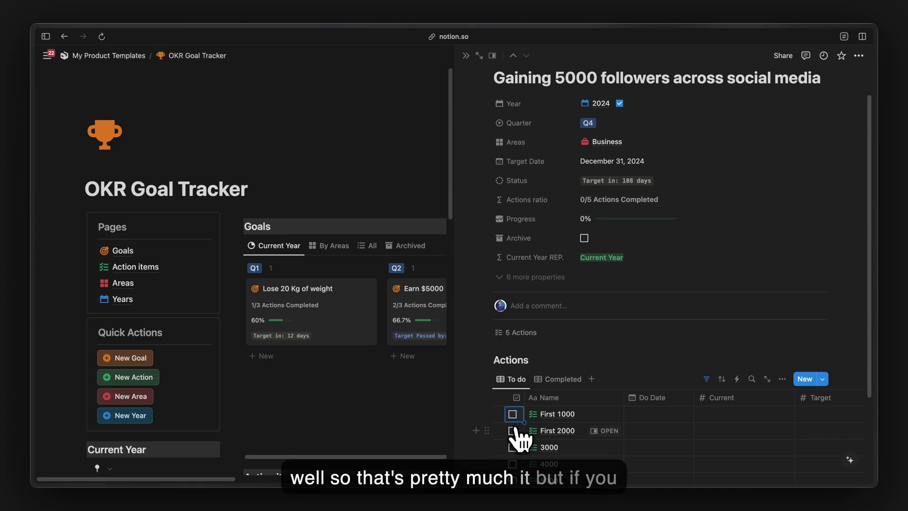
# Step: Delete all five actions and replace them with a single '500 followers' action
pyautogui.scroll(-2, 517, 429)
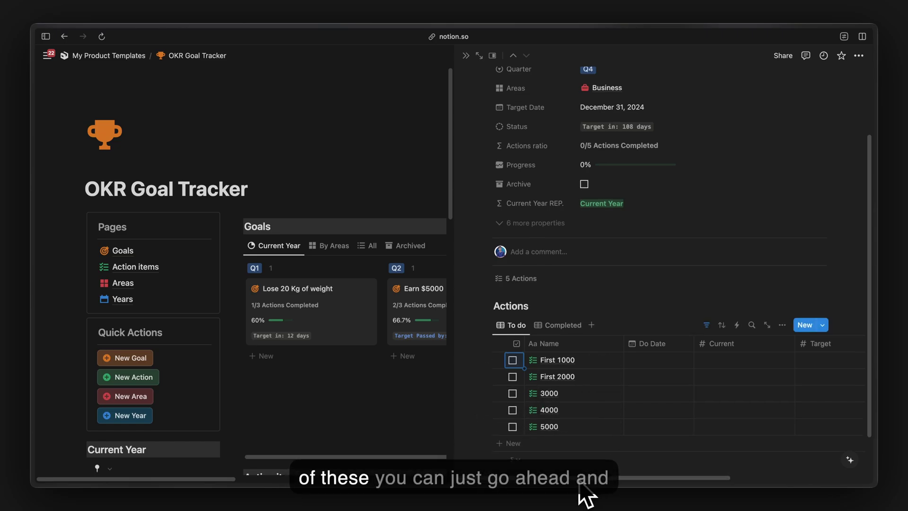
pyautogui.scroll(-1, 586, 496)
pyautogui.scroll(-1, 585, 495)
pyautogui.click(516, 326)
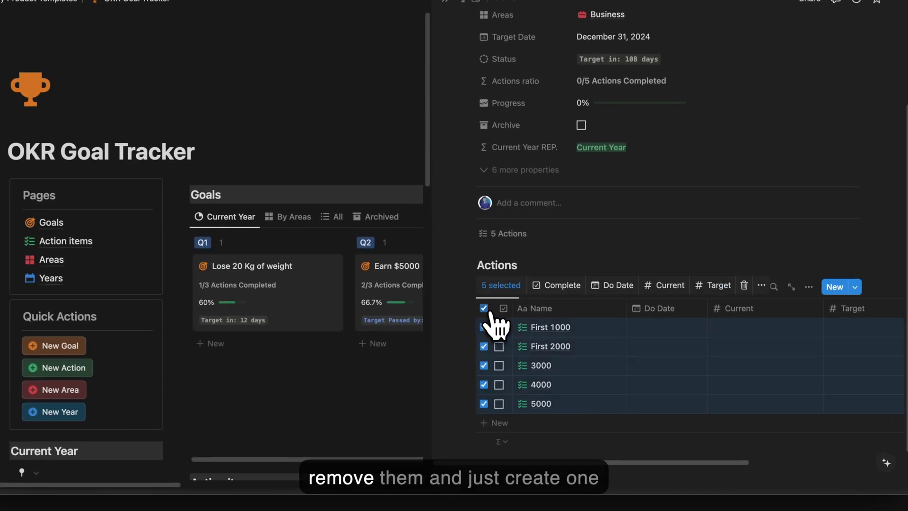
pyautogui.press('Delete')
pyautogui.click(544, 357)
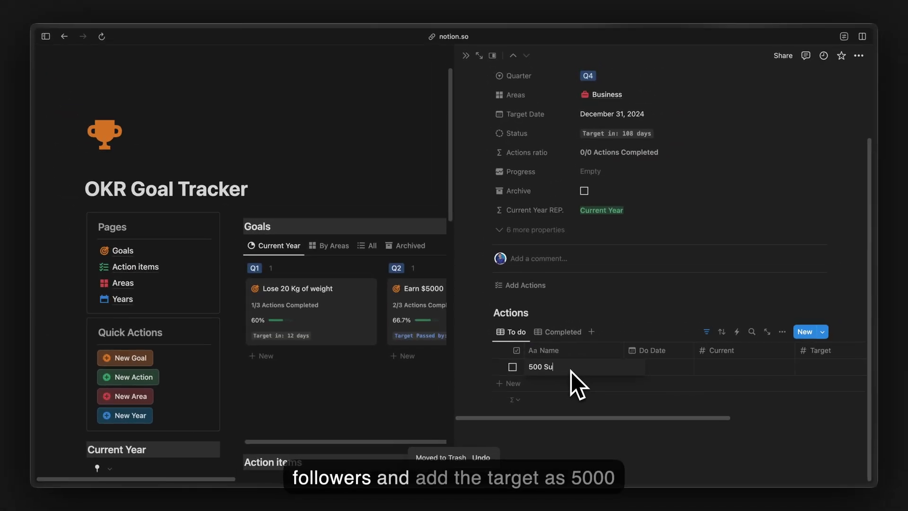
pyautogui.write('500 followers')
pyautogui.press('Escape')
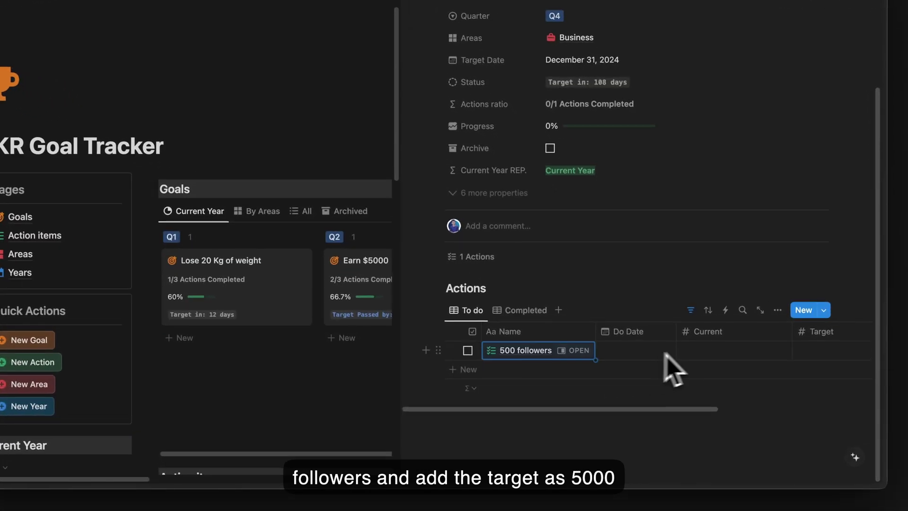
# Step: Set the action's Target to 5000 and start correcting its name to 5000 followers
pyautogui.hscroll(3, 770, 361)
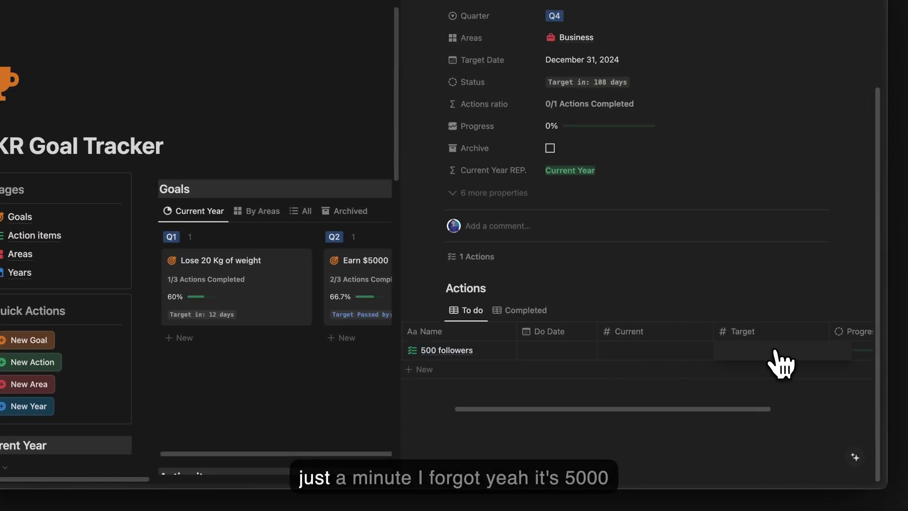
pyautogui.press('Escape')
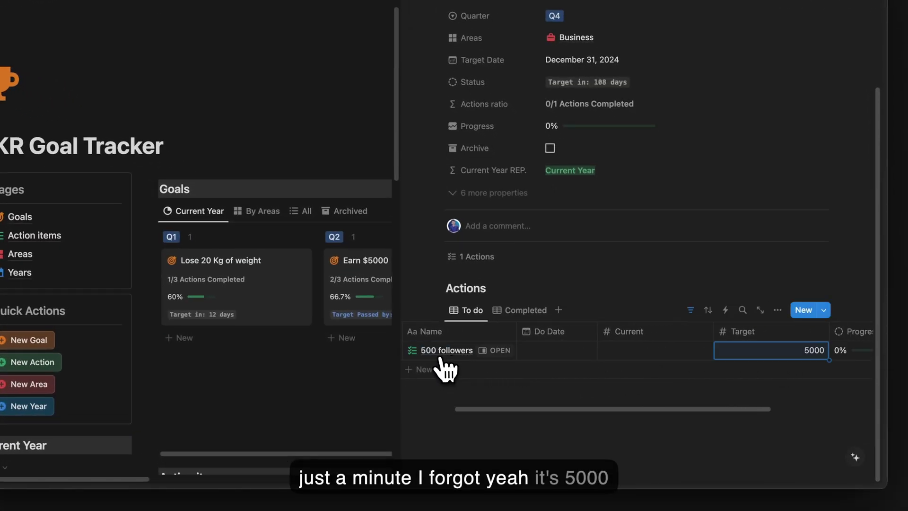
pyautogui.click(439, 351)
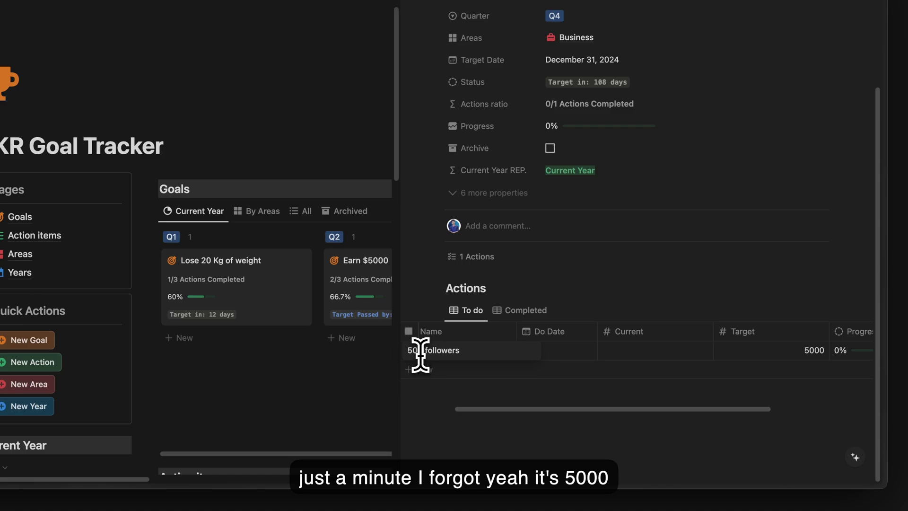
pyautogui.click(420, 354)
# Step: Update the goal's Current follower count from 200 to 4000 and finally 5000
pyautogui.write('0')
pyautogui.click(661, 354)
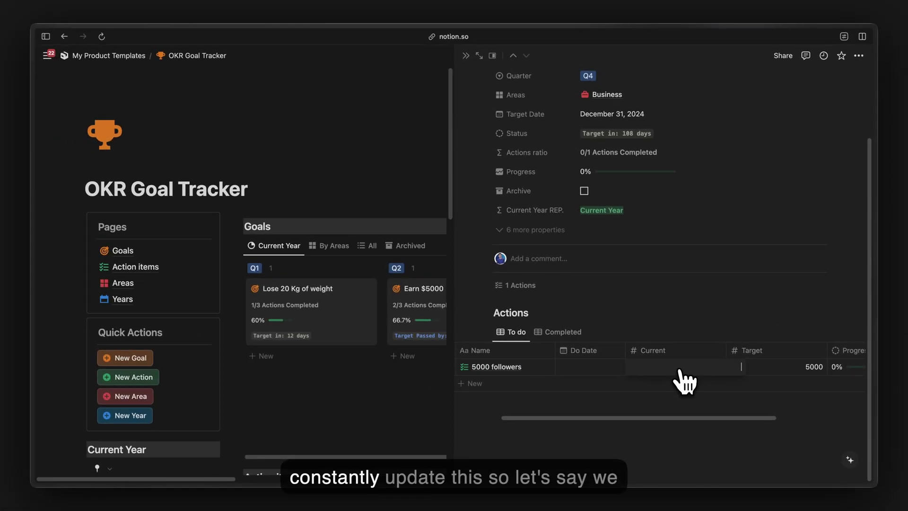
pyautogui.write('200')
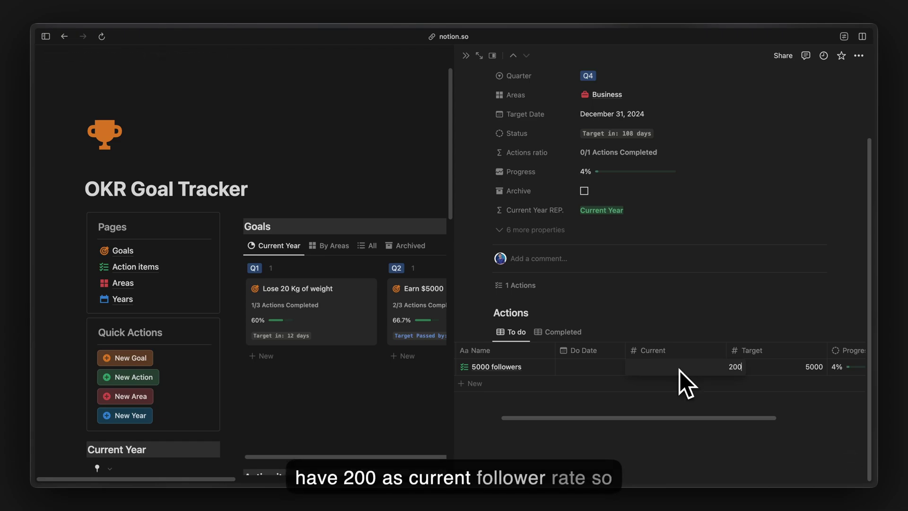
pyautogui.press('Return')
pyautogui.hscroll(2, 783, 368)
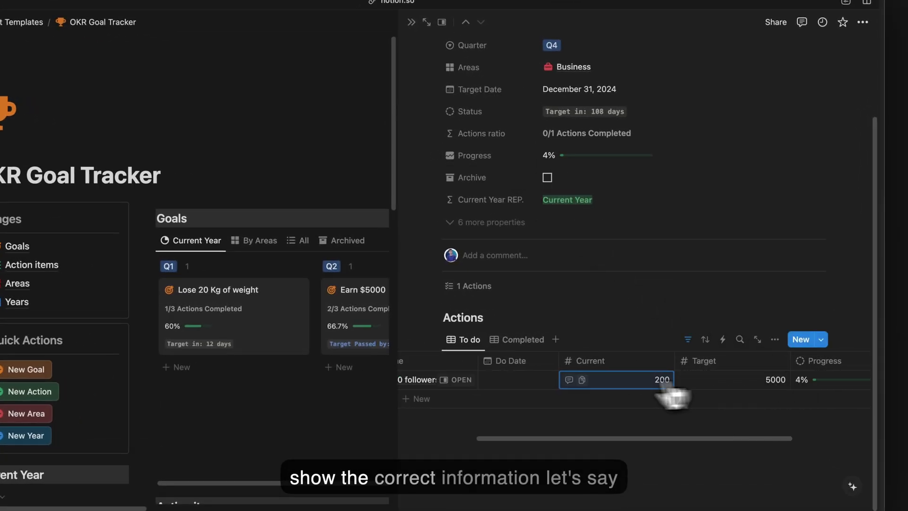
pyautogui.press('Escape')
pyautogui.click(644, 382)
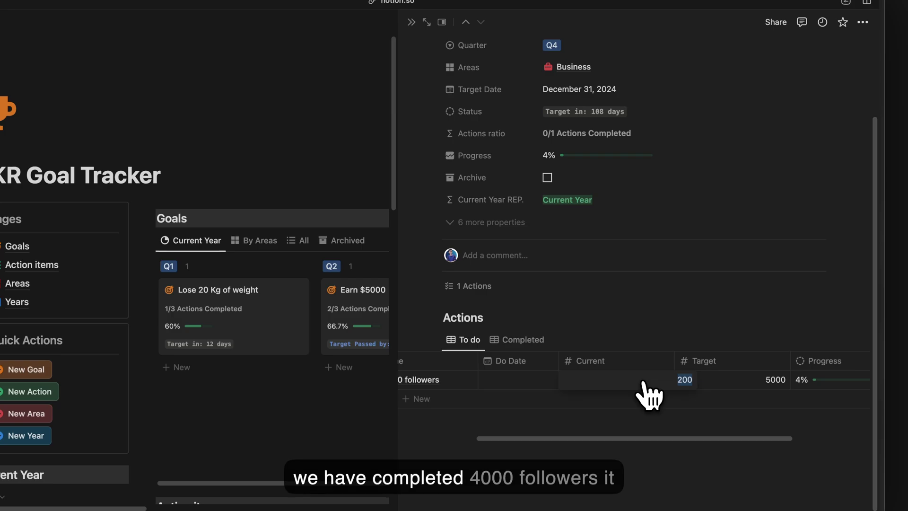
pyautogui.write('4000')
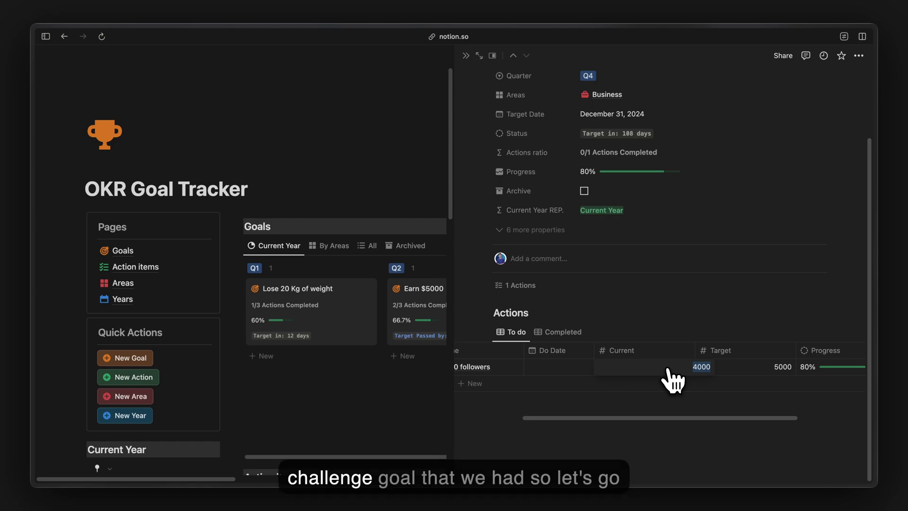
pyautogui.write('0')
pyautogui.press('Return')
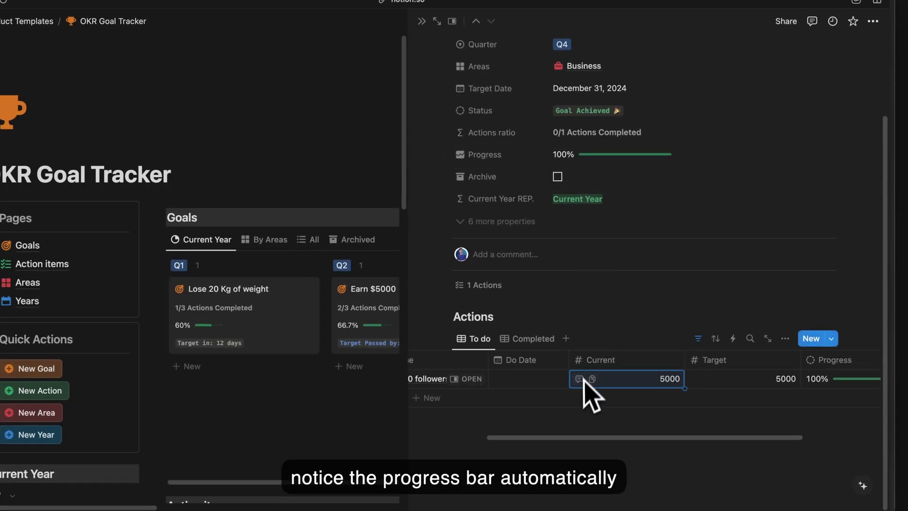
pyautogui.hscroll(-3, 591, 391)
# Step: Mark the 5000 followers action complete and confirm it under Completed before returning to To do
pyautogui.click(475, 378)
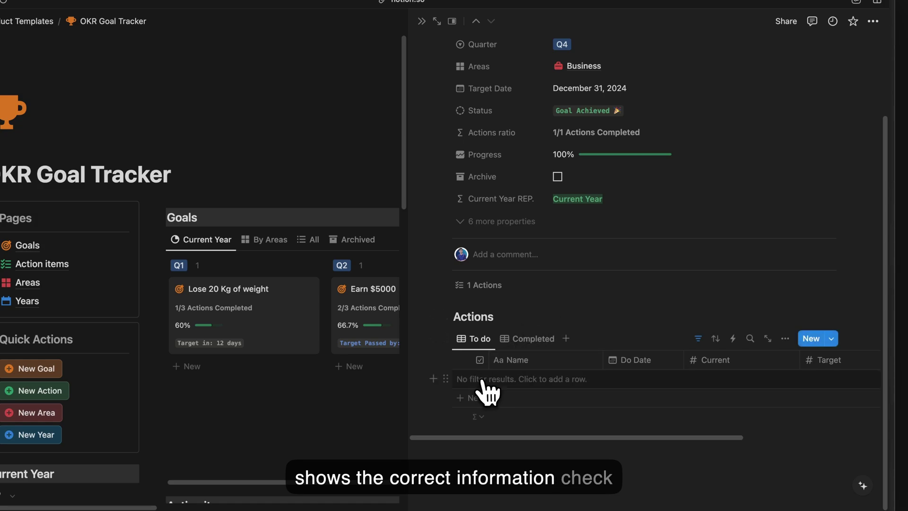
pyautogui.scroll(2, 634, 326)
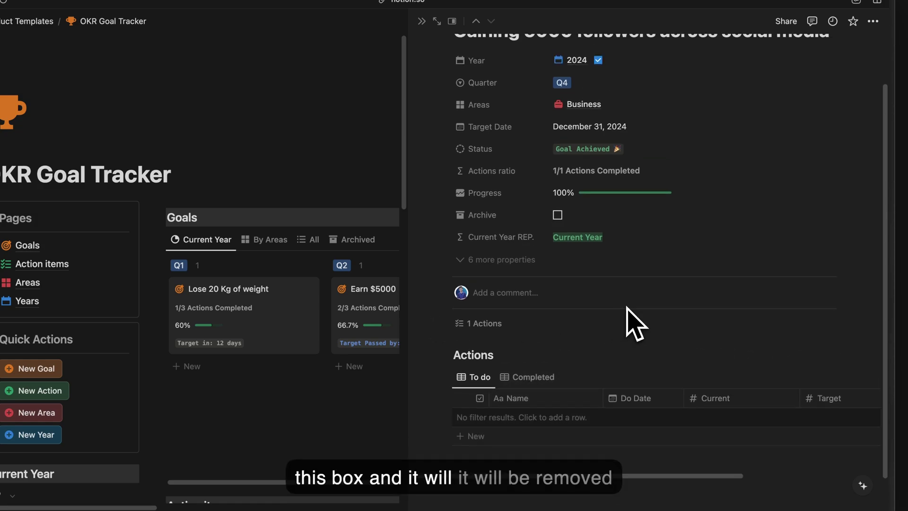
pyautogui.click(529, 377)
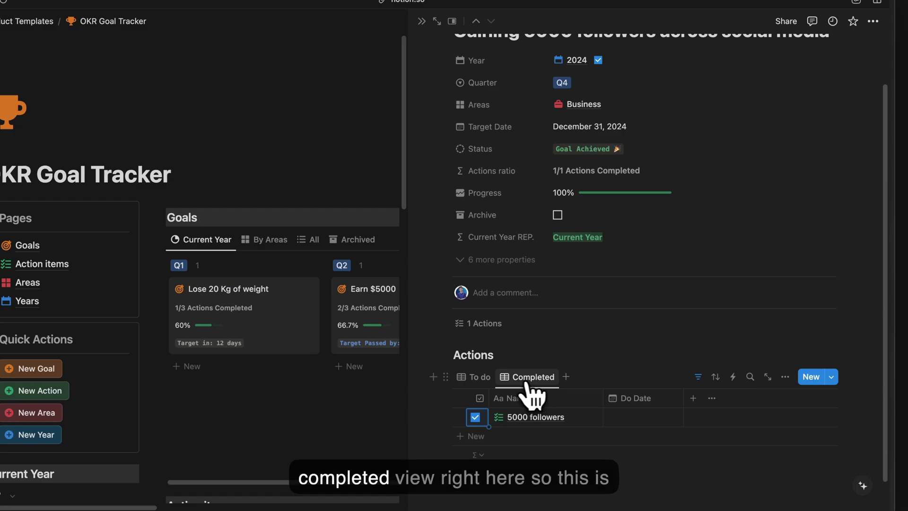
pyautogui.click(479, 377)
pyautogui.scroll(2, 562, 344)
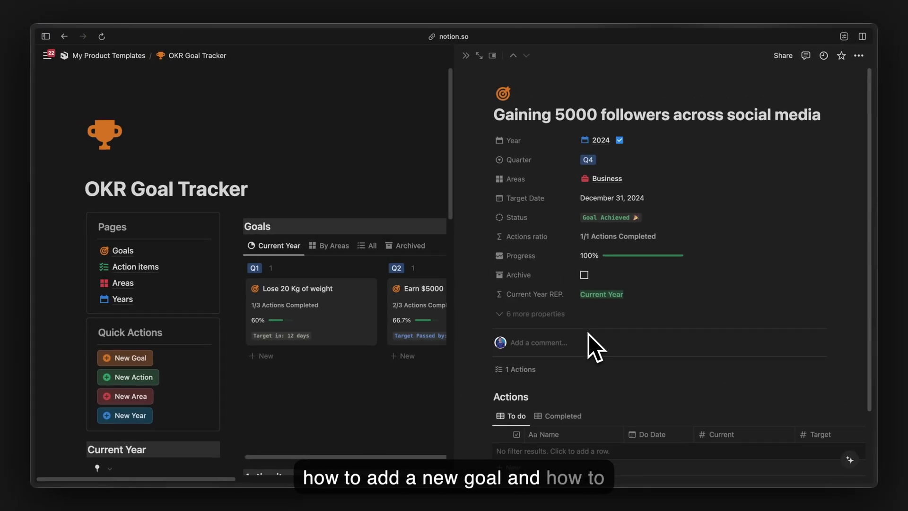
# Step: Close the goal page and review the Next 7 Days and weekly calendar action views
pyautogui.click(466, 56)
pyautogui.scroll(-10, 472, 189)
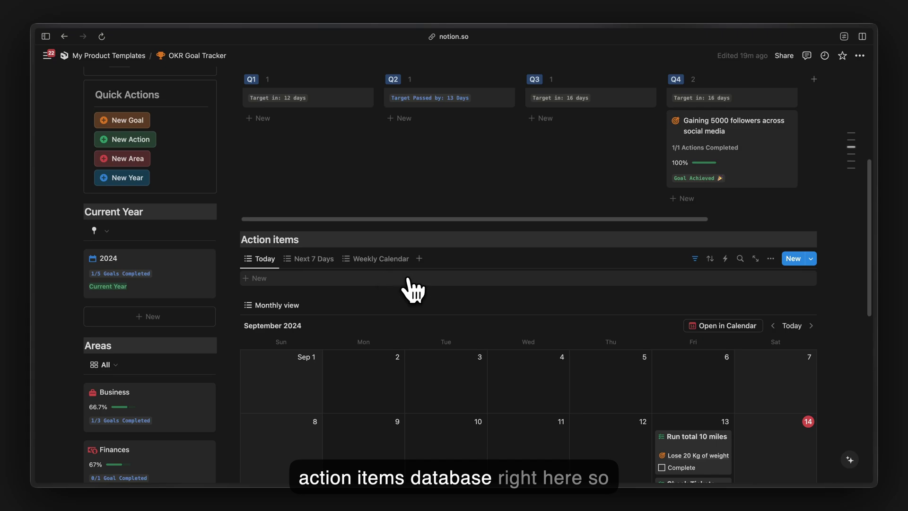
pyautogui.scroll(1, 414, 290)
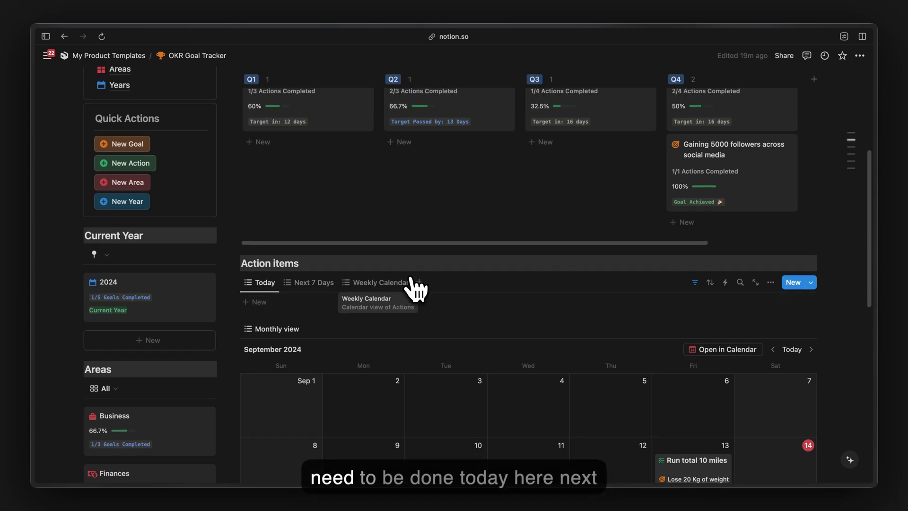
pyautogui.click(313, 282)
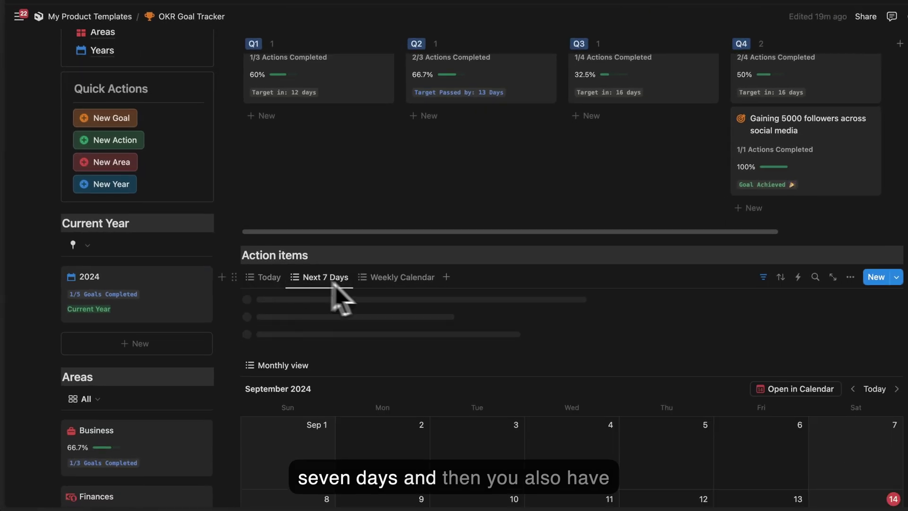
pyautogui.click(398, 284)
pyautogui.click(334, 283)
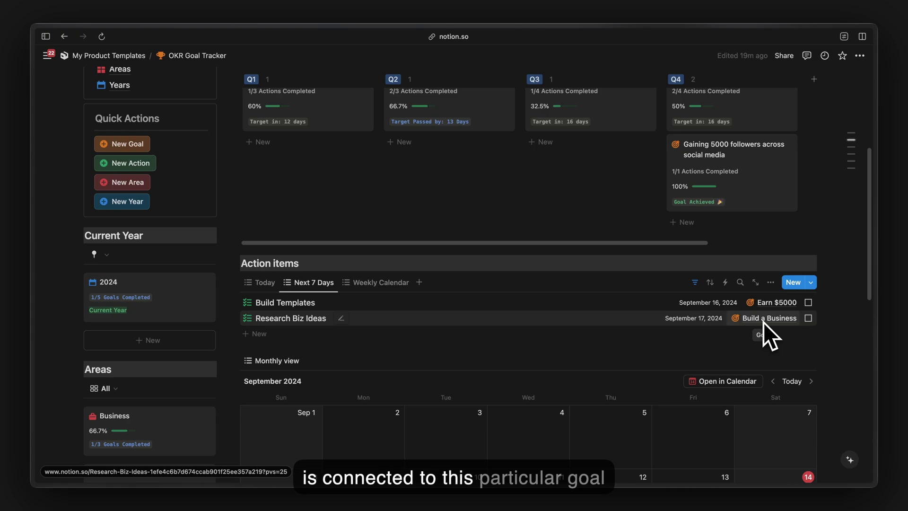
# Step: Mark Research Biz Ideas and Build Templates complete, then view today's action items
pyautogui.click(808, 318)
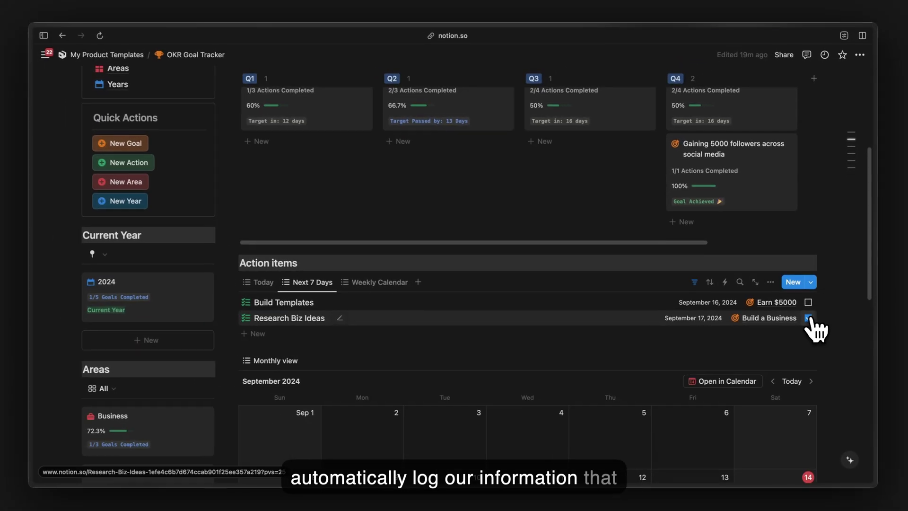
pyautogui.scroll(2, 810, 318)
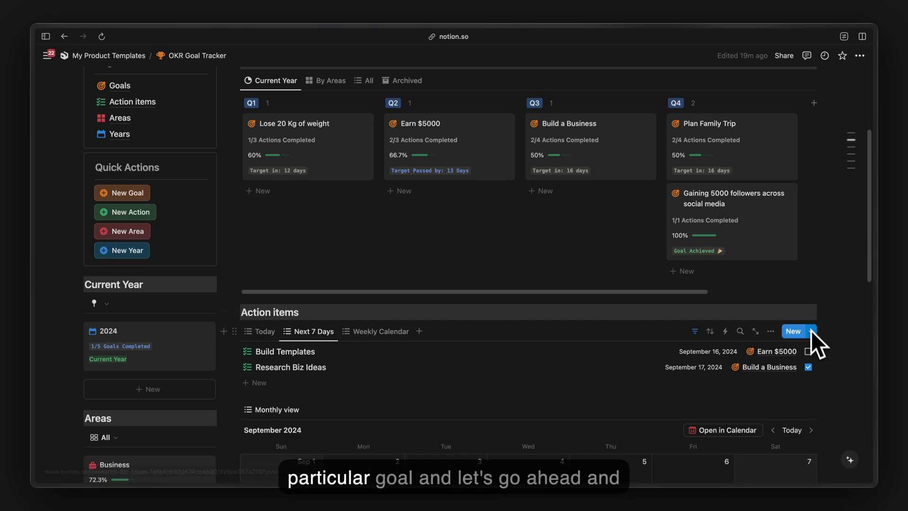
pyautogui.click(808, 351)
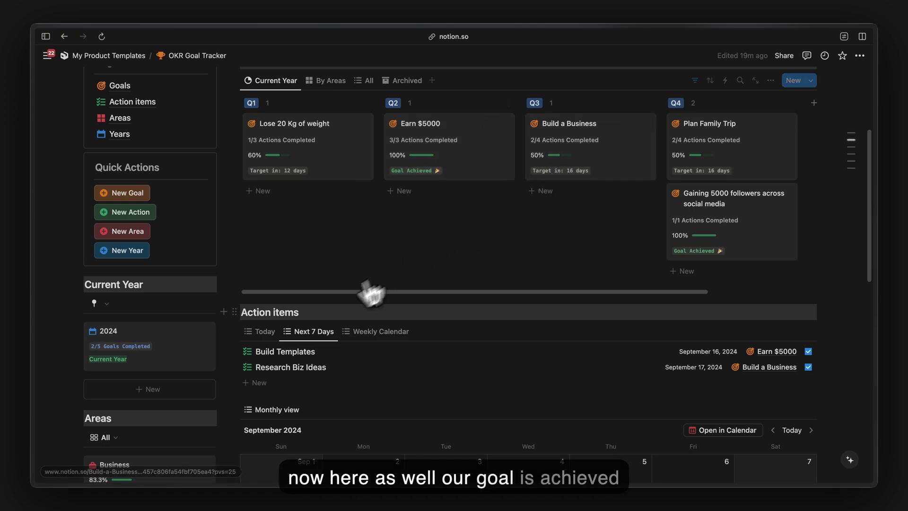
pyautogui.click(260, 331)
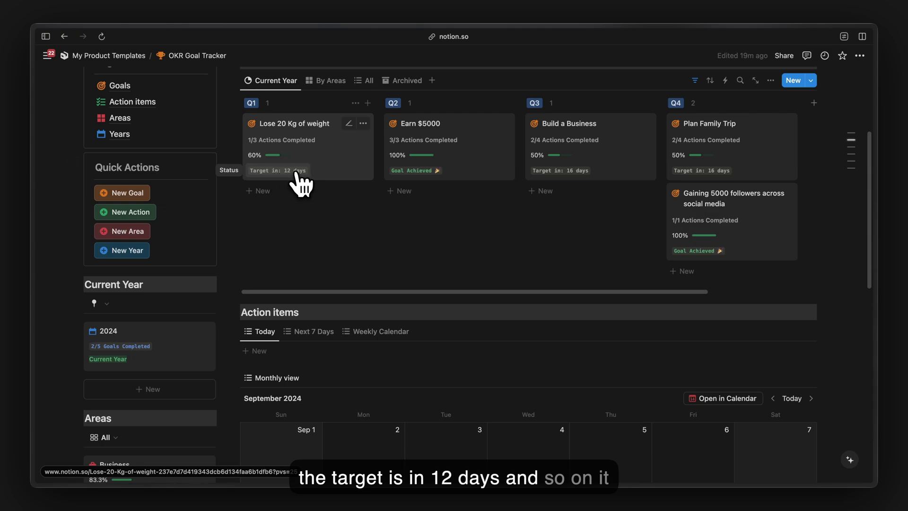
# Step: Set the Lose 20 Kg of weight goal's target date to September 24, 2024
pyautogui.click(350, 176)
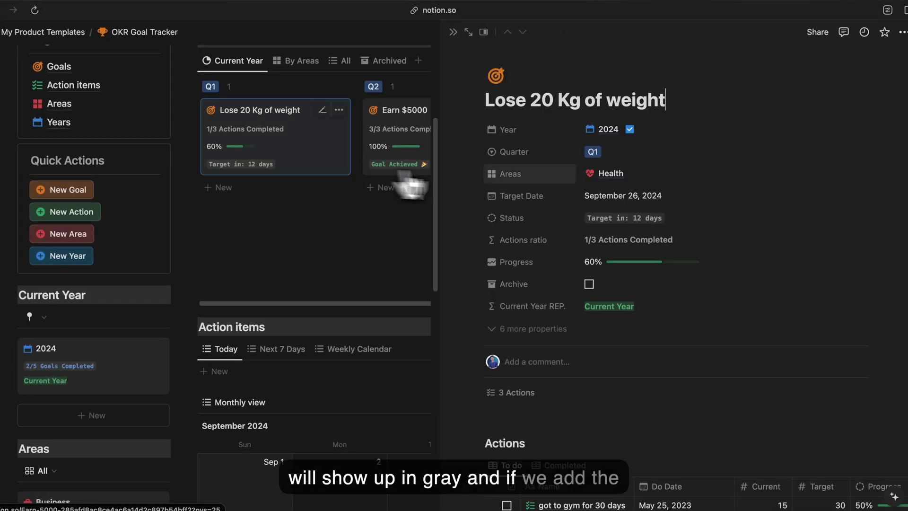
pyautogui.click(643, 198)
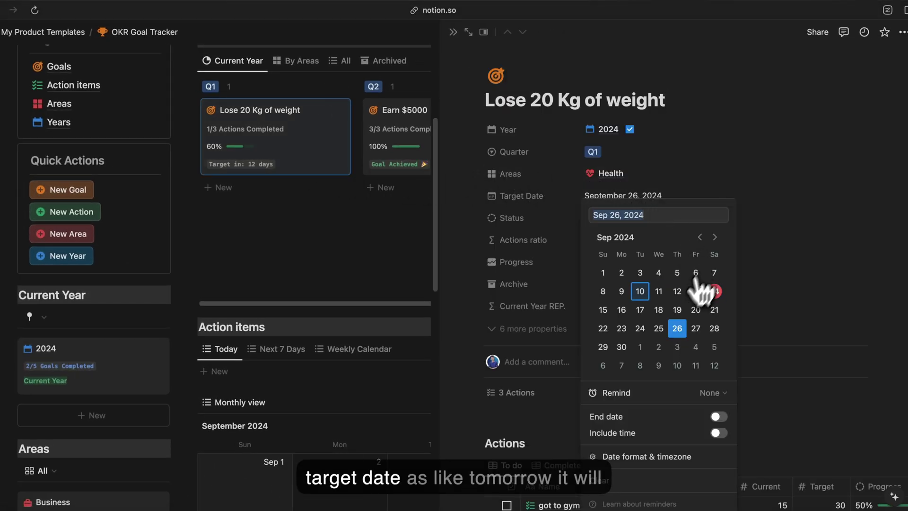
pyautogui.click(602, 310)
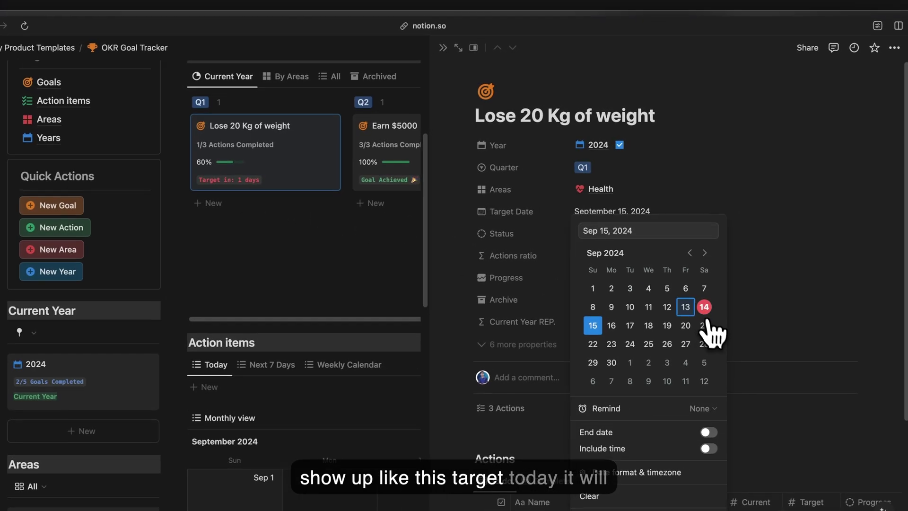
pyautogui.click(703, 306)
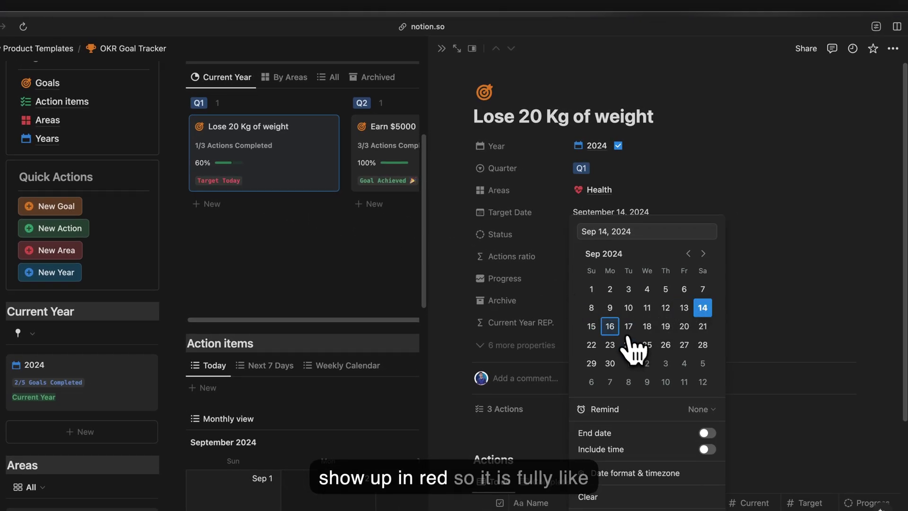
pyautogui.click(627, 326)
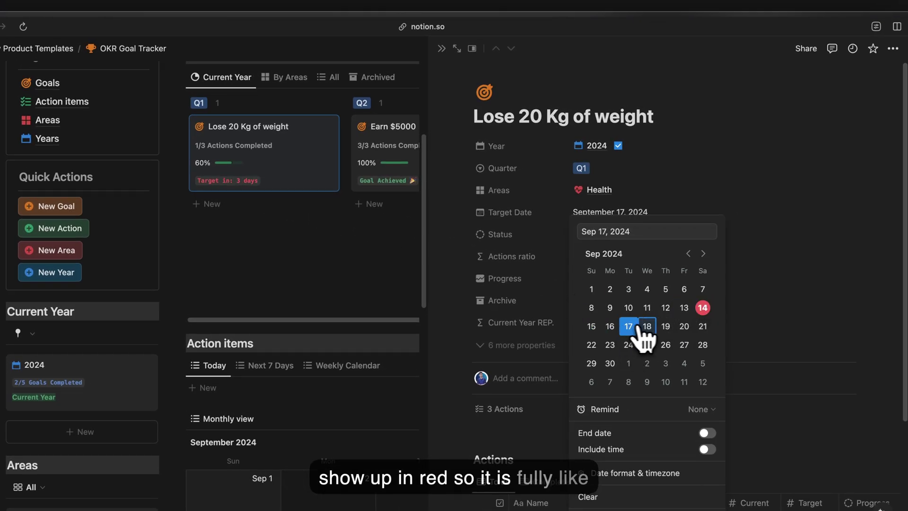
pyautogui.click(646, 326)
pyautogui.click(647, 344)
pyautogui.click(628, 344)
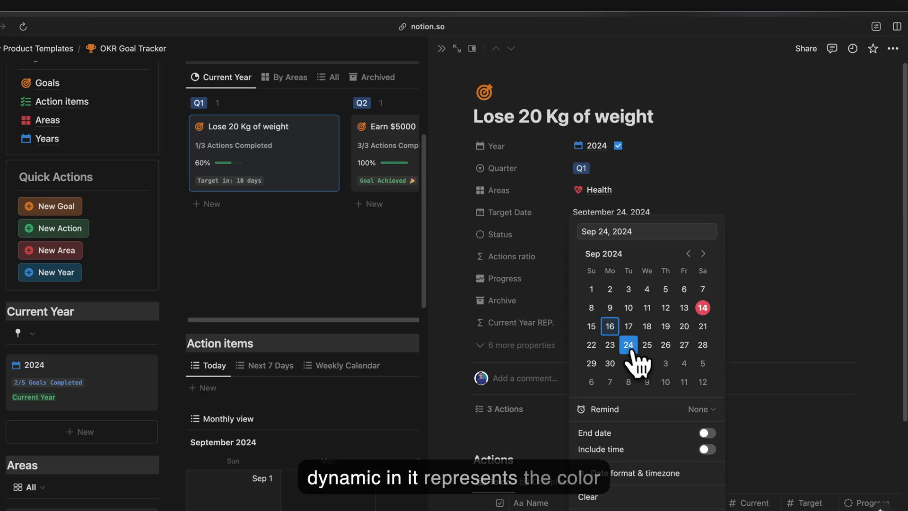
pyautogui.click(443, 53)
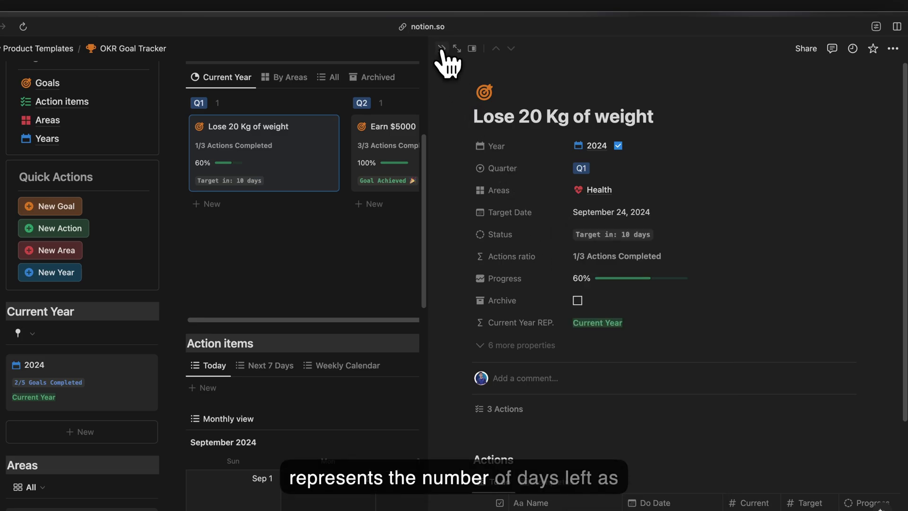
pyautogui.click(441, 48)
pyautogui.scroll(-5, 371, 318)
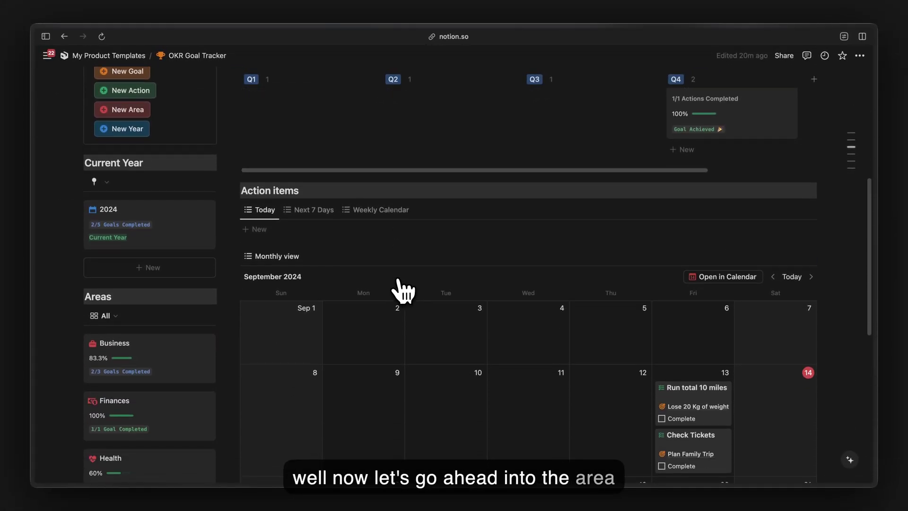
pyautogui.scroll(-3, 397, 290)
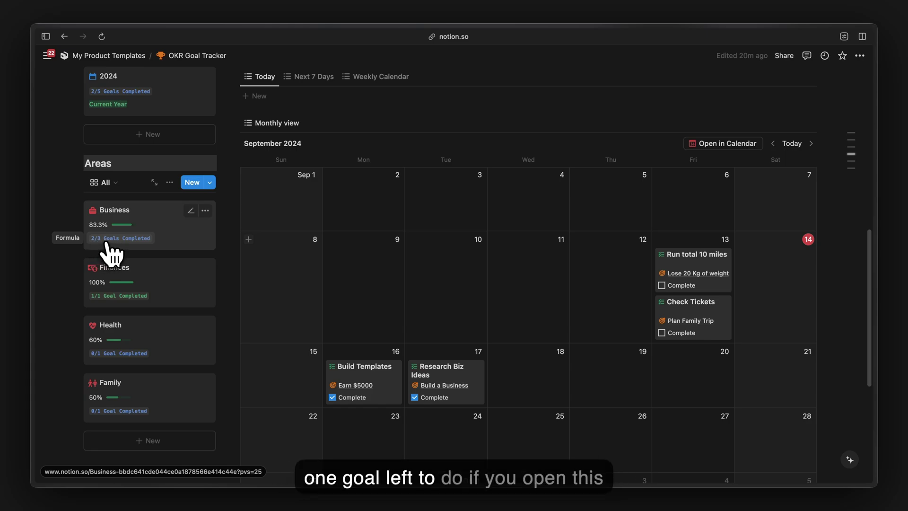
pyautogui.click(111, 251)
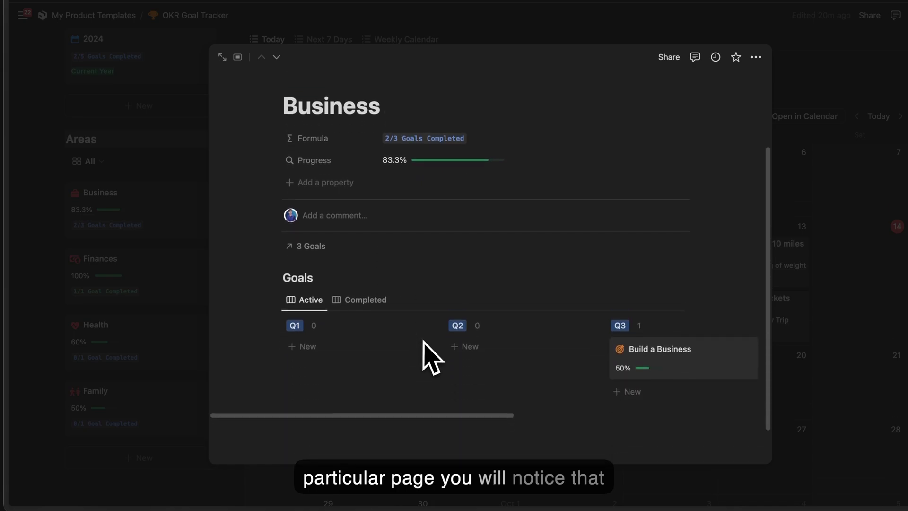
pyautogui.hscroll(5, 423, 341)
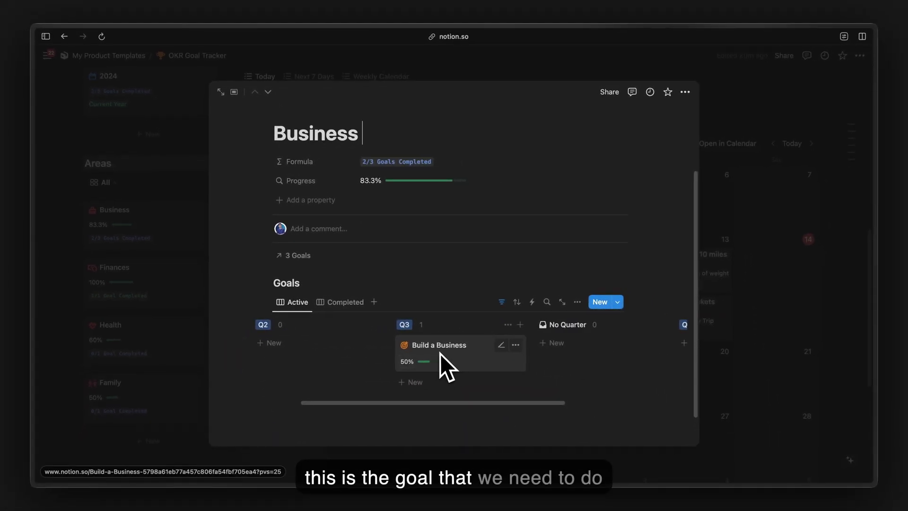
pyautogui.click(346, 302)
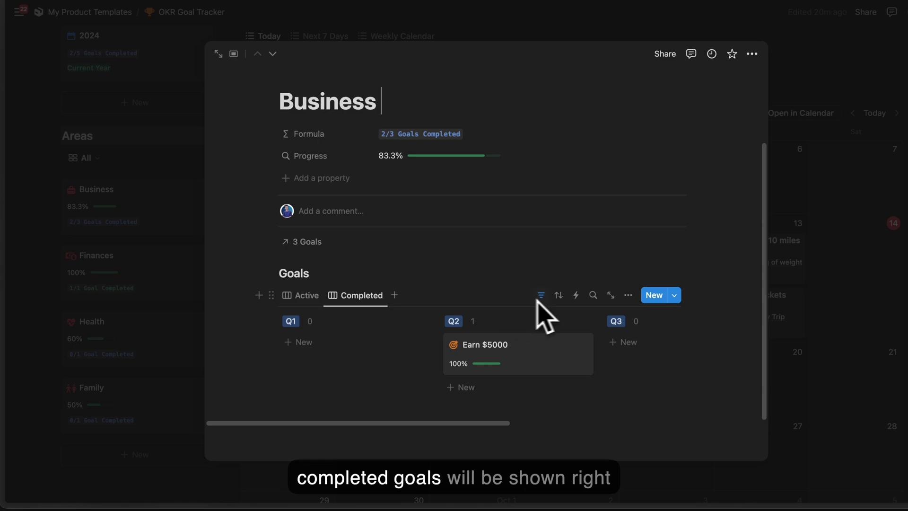
pyautogui.click(307, 296)
pyautogui.hscroll(3, 511, 364)
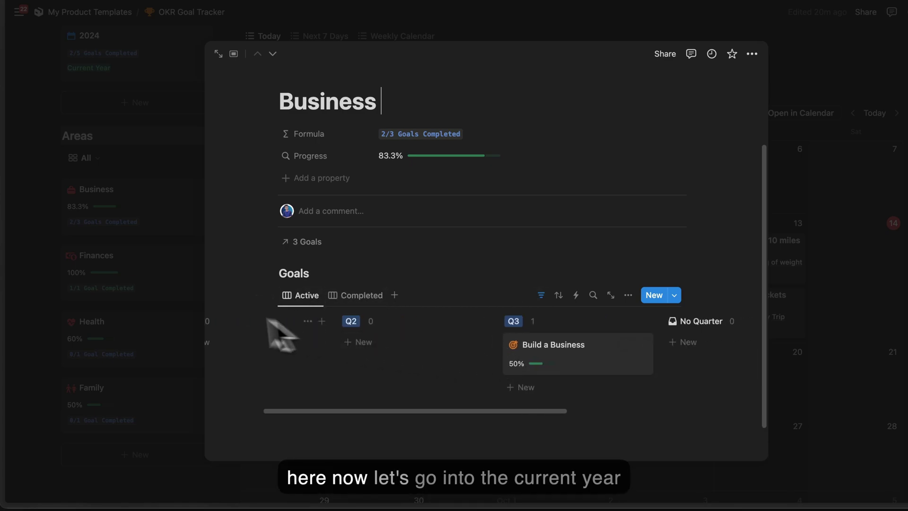
pyautogui.click(189, 318)
pyautogui.scroll(5, 179, 316)
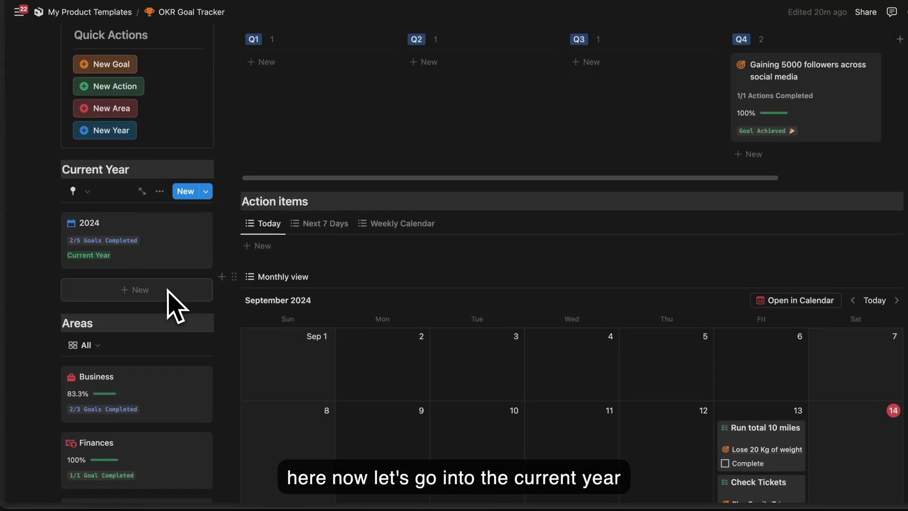
pyautogui.click(156, 250)
pyautogui.scroll(-1, 411, 291)
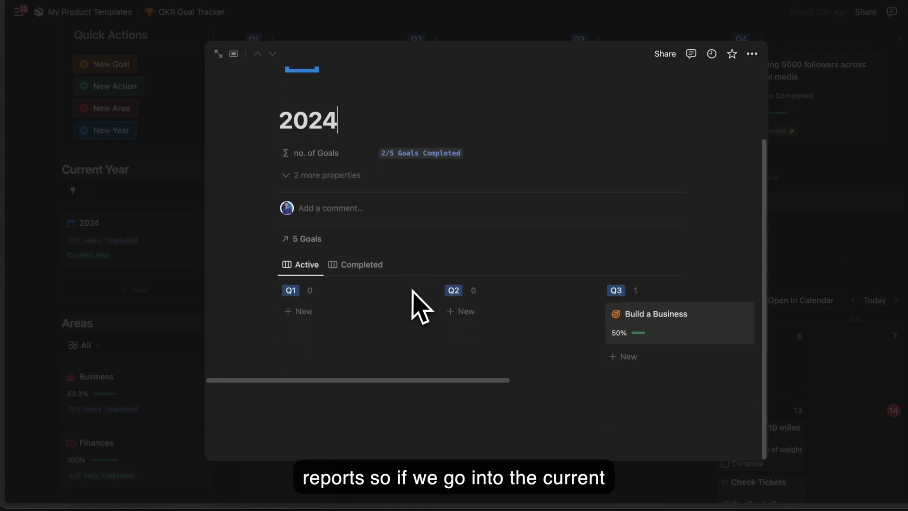
pyautogui.hscroll(3, 419, 334)
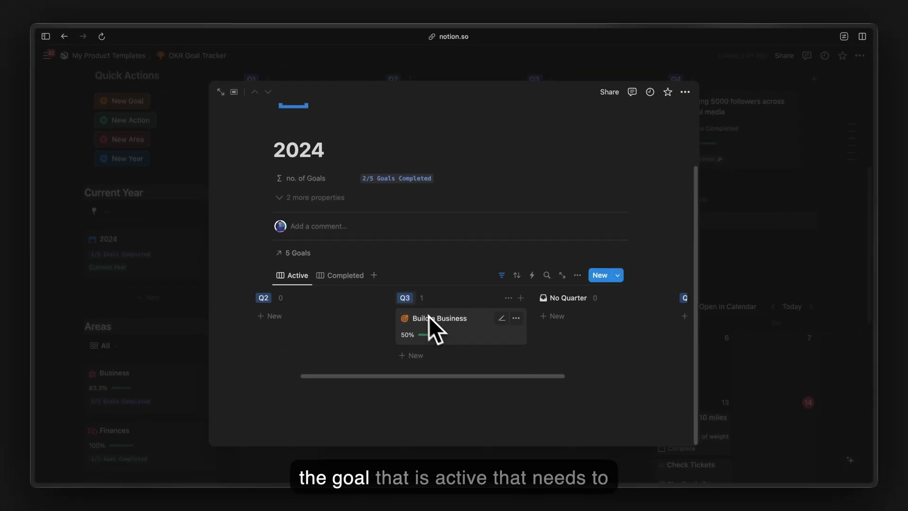
pyautogui.click(340, 274)
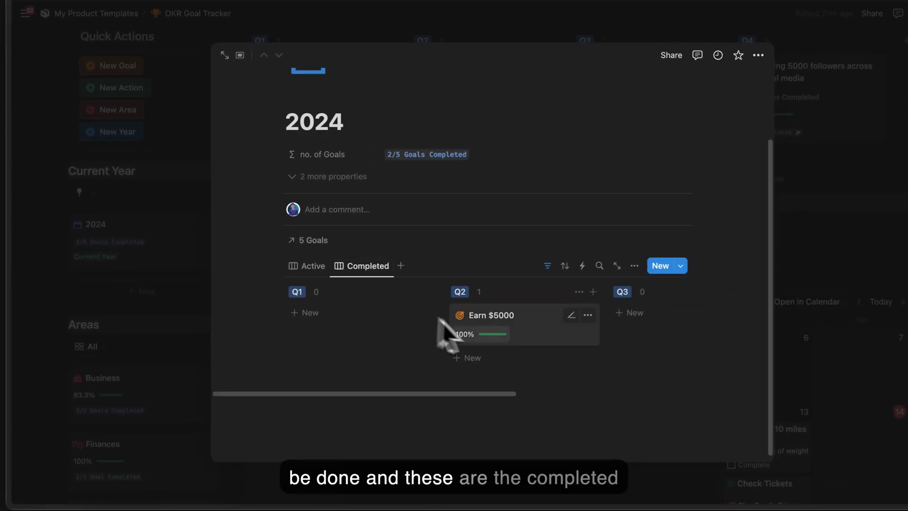
pyautogui.click(176, 259)
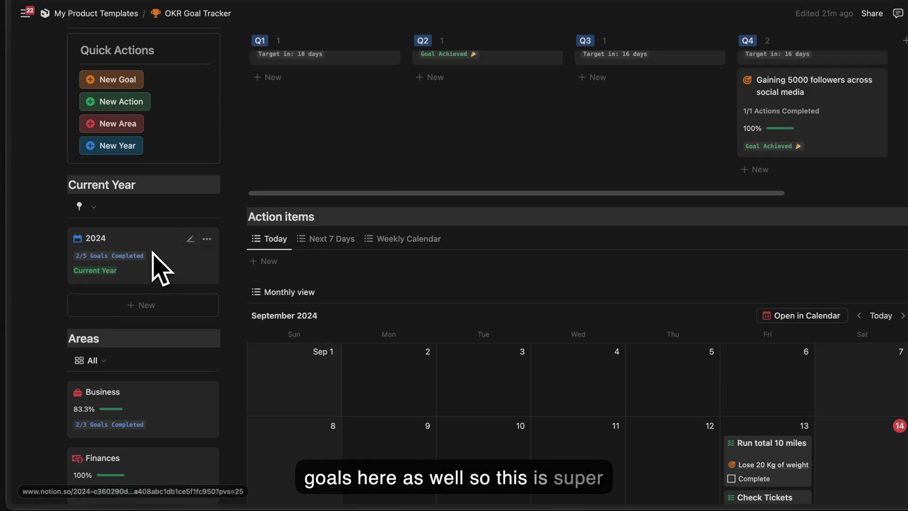
# Step: Move the two Sep 13 actions, Run total 10 miles and Check Tickets, to Sep 14
pyautogui.scroll(-5, 399, 274)
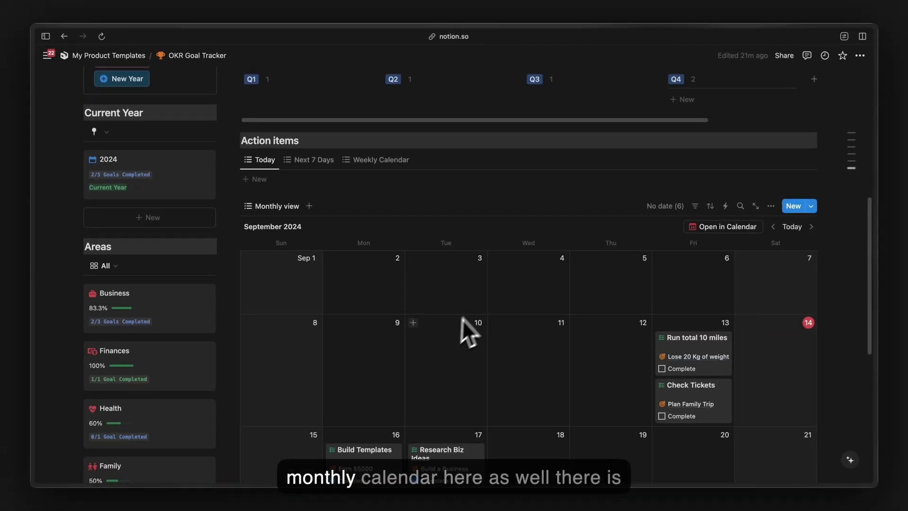
pyautogui.scroll(-1, 572, 361)
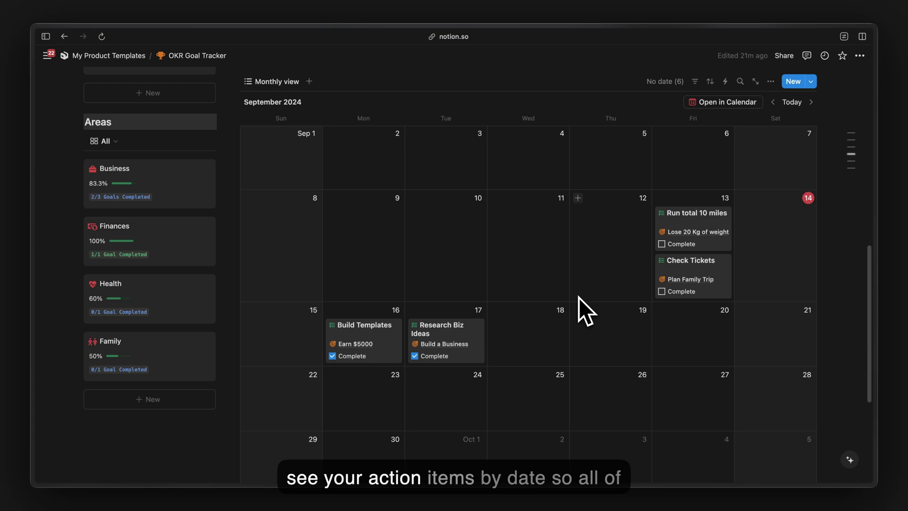
pyautogui.scroll(-2, 578, 297)
pyautogui.scroll(1, 758, 280)
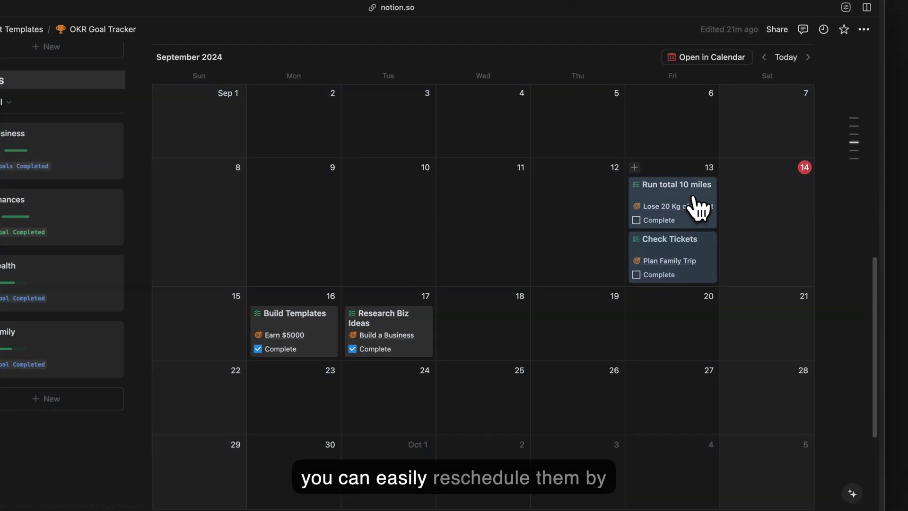
pyautogui.moveTo(693, 198); pyautogui.dragTo(773, 197)
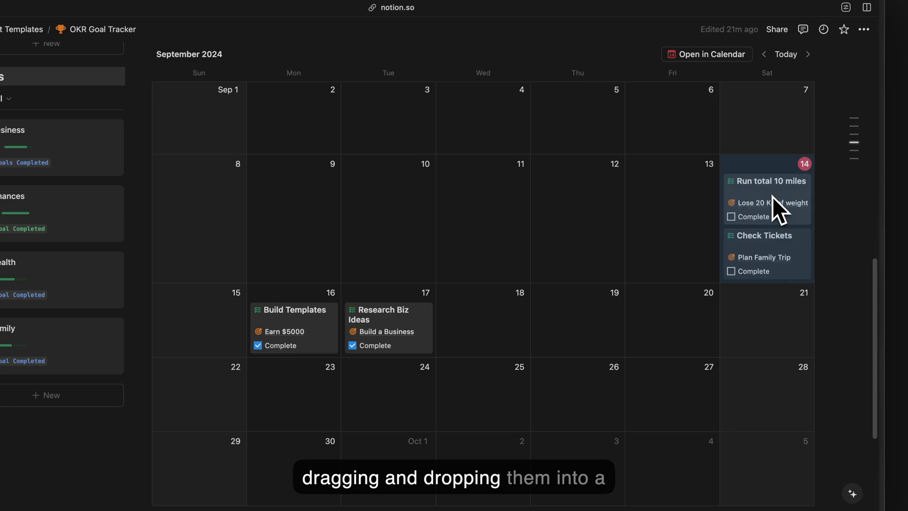
pyautogui.scroll(3, 776, 203)
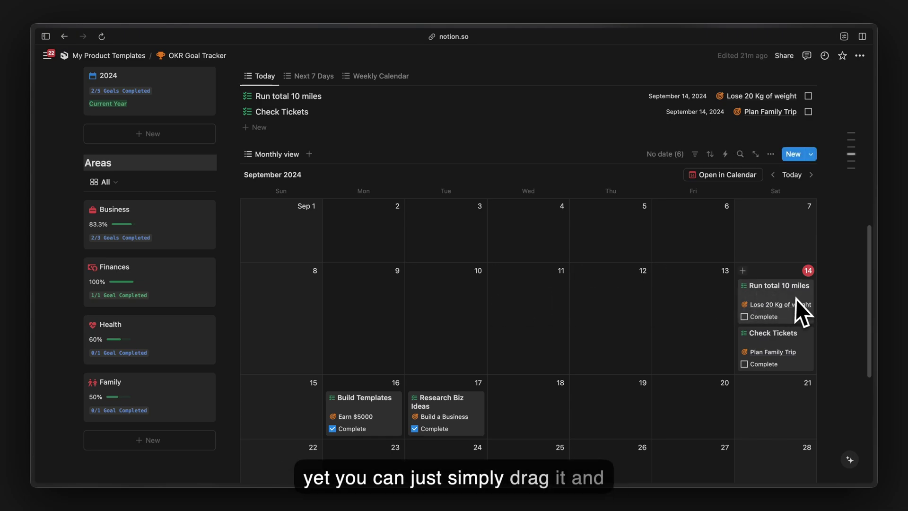
# Step: Mark Run total 10 miles as complete
pyautogui.scroll(-2, 776, 315)
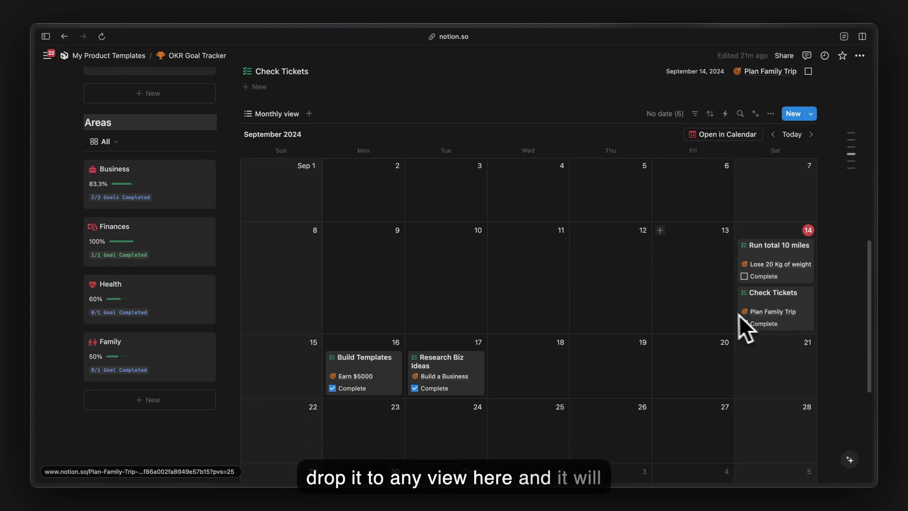
pyautogui.click(743, 276)
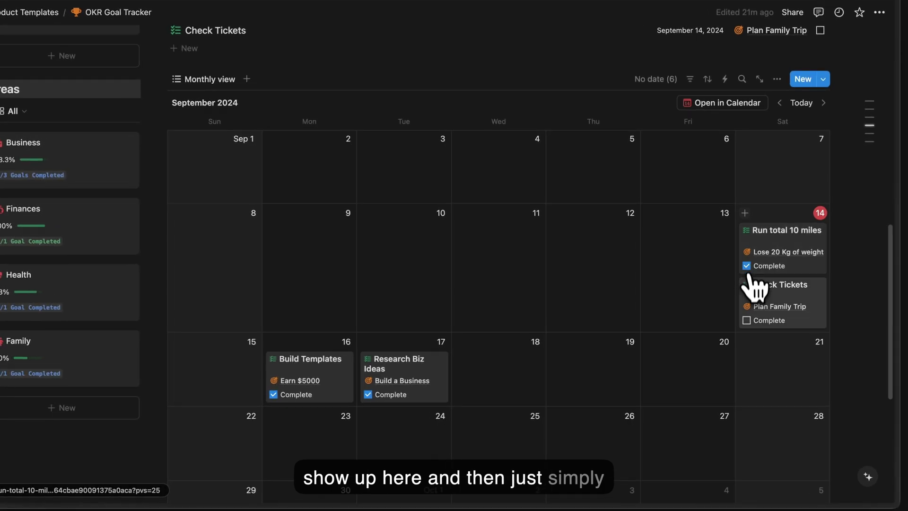
pyautogui.scroll(10, 652, 306)
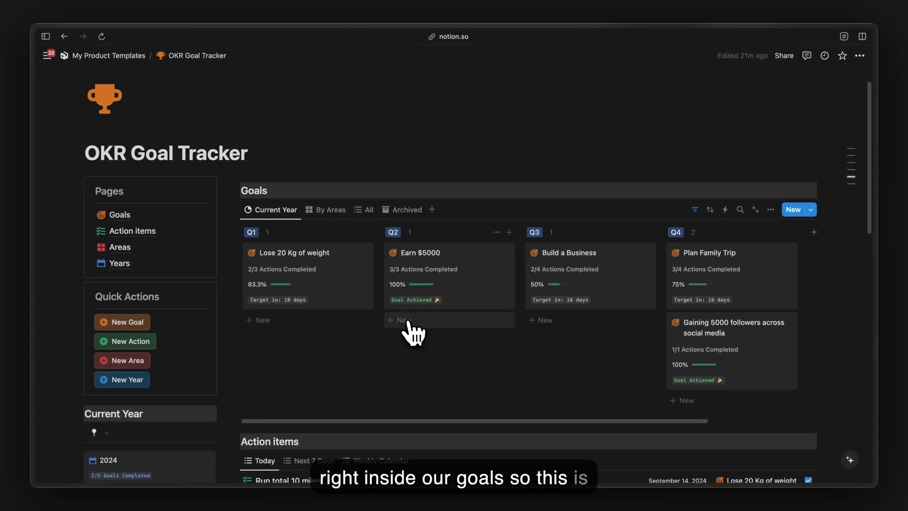
# Step: Scroll up the OKR Goal Tracker dashboard toward its Pages list
pyautogui.scroll(1, 413, 333)
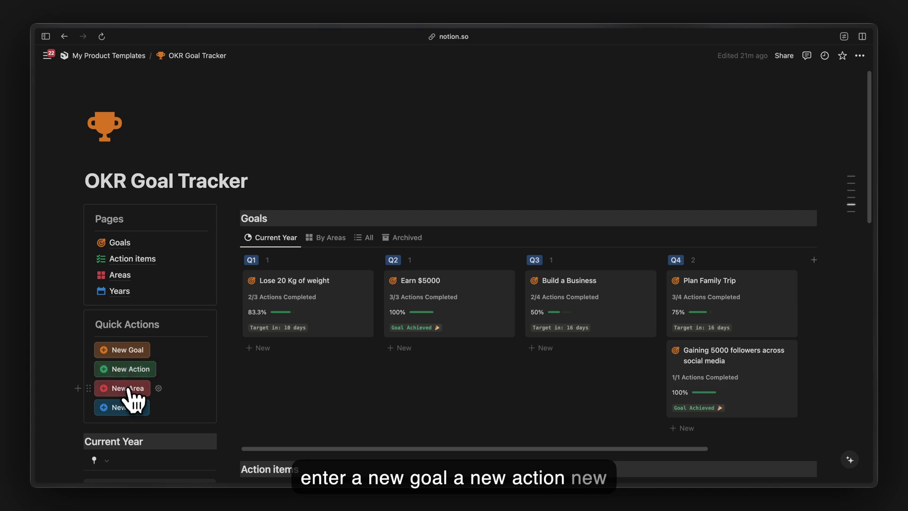
# Step: Open the Goals page, confirm its Archived view holds no goals, and return to the dashboard
pyautogui.click(119, 242)
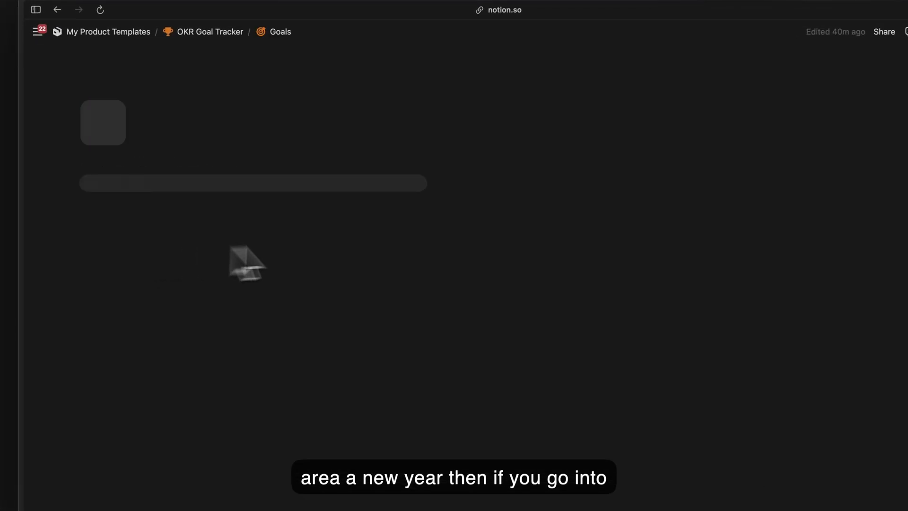
pyautogui.scroll(-2, 427, 253)
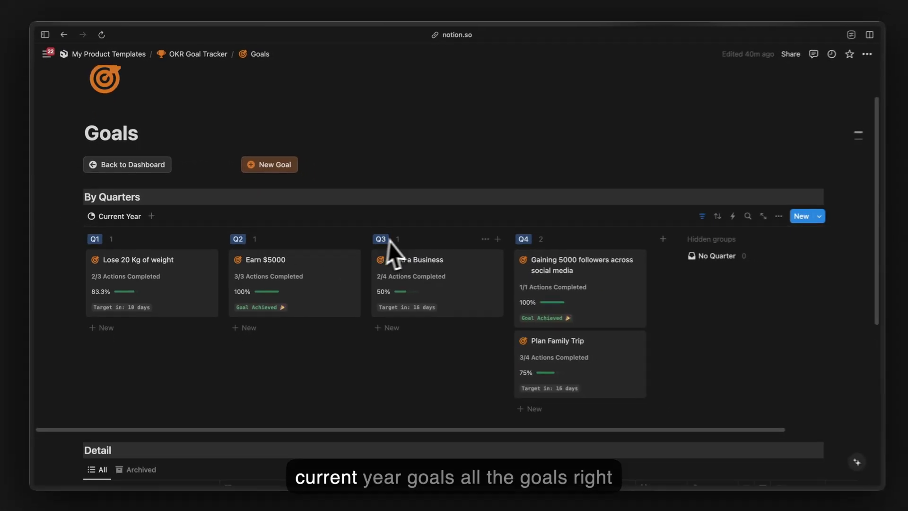
pyautogui.scroll(-5, 388, 250)
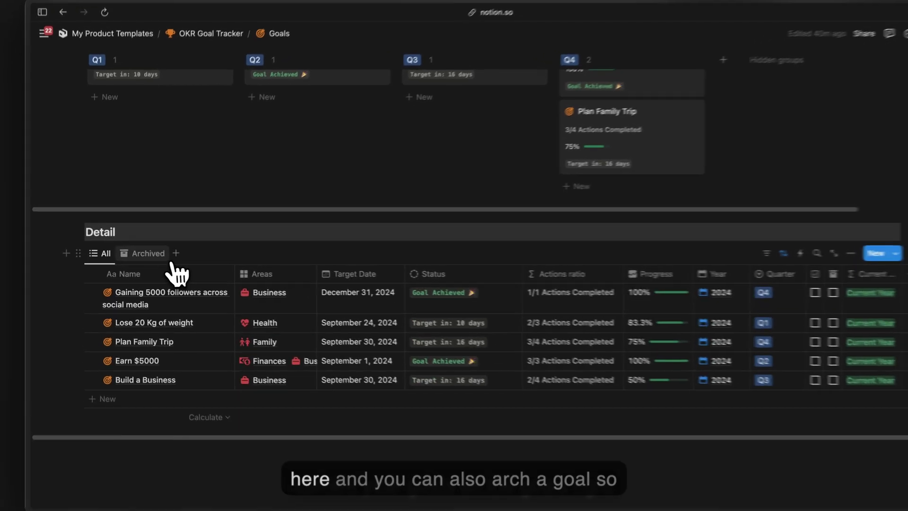
pyautogui.click(140, 253)
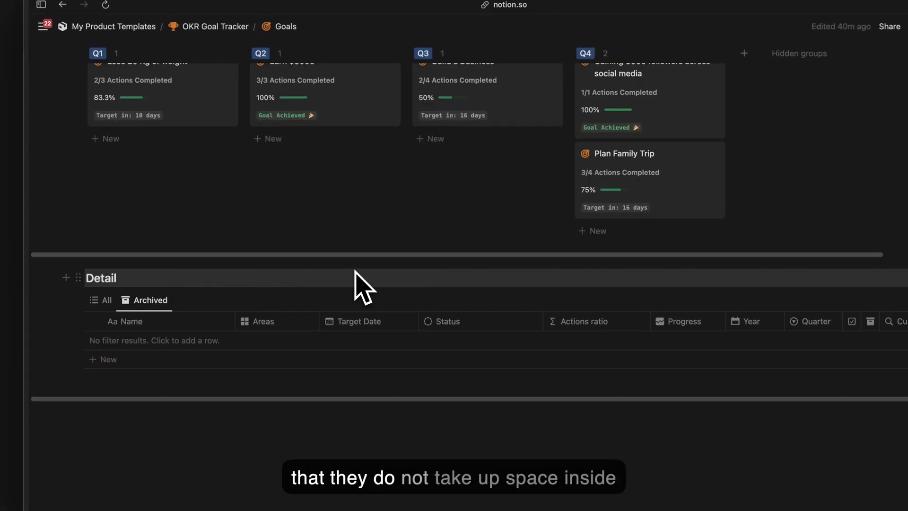
pyautogui.scroll(5, 350, 272)
pyautogui.click(172, 219)
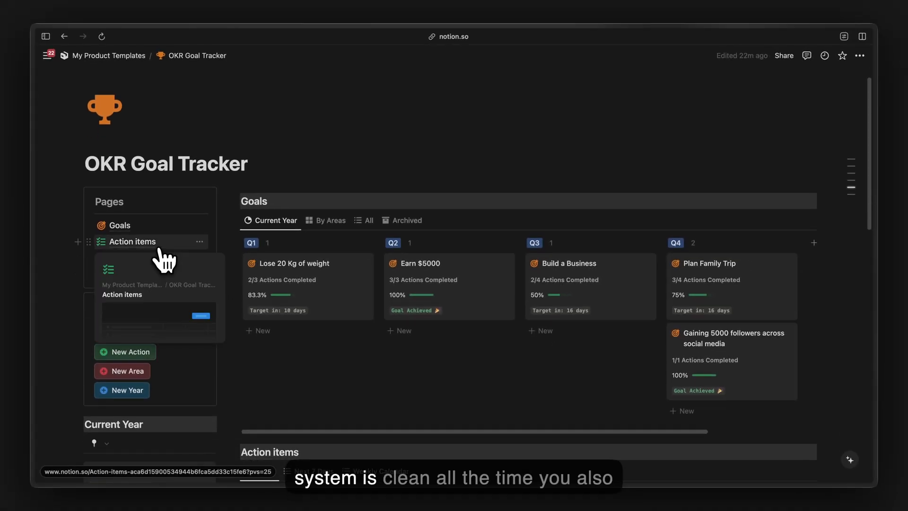
pyautogui.click(153, 250)
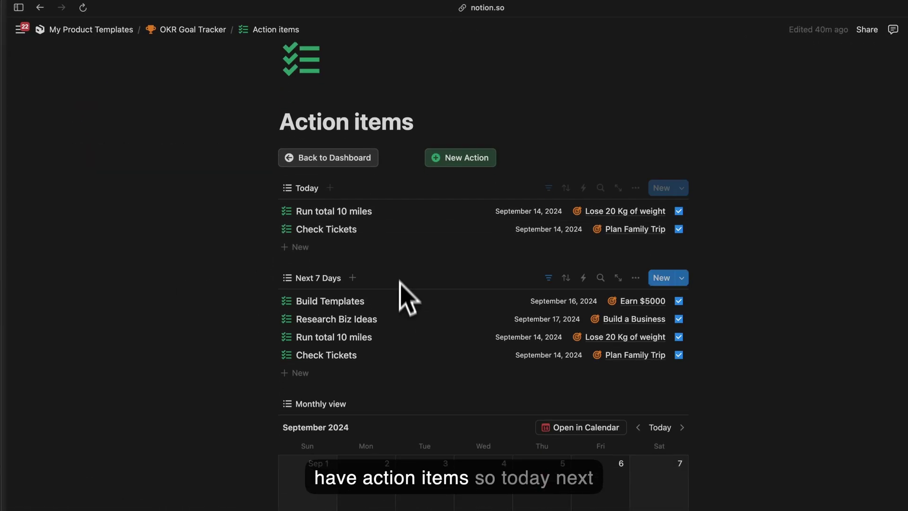
pyautogui.click(352, 163)
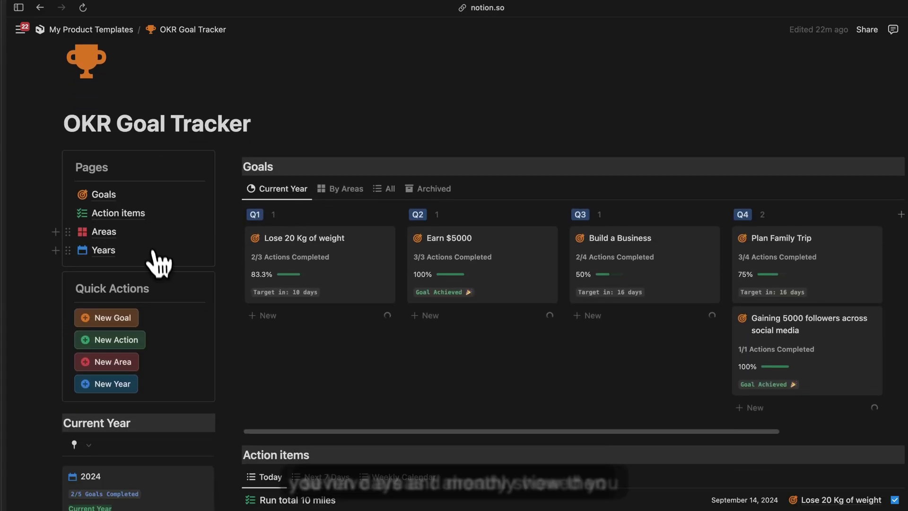
pyautogui.click(112, 230)
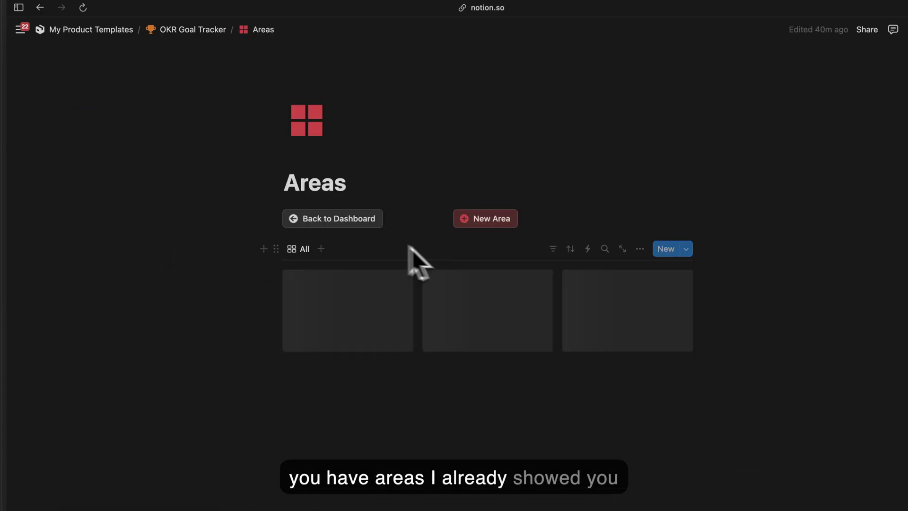
pyautogui.click(352, 230)
pyautogui.click(140, 310)
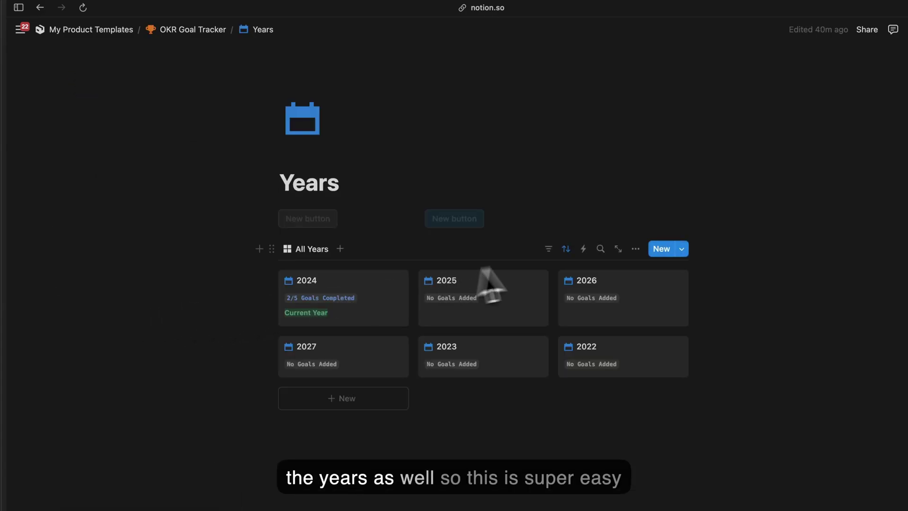
pyautogui.click(314, 219)
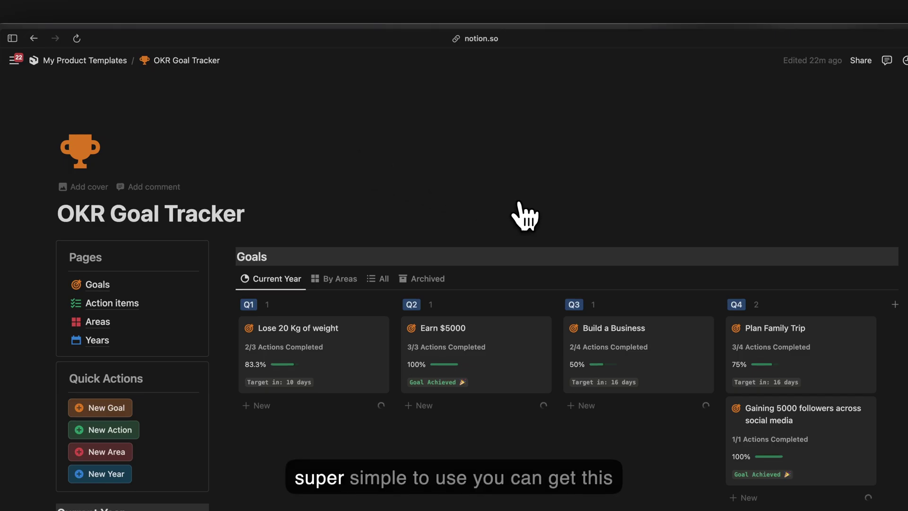